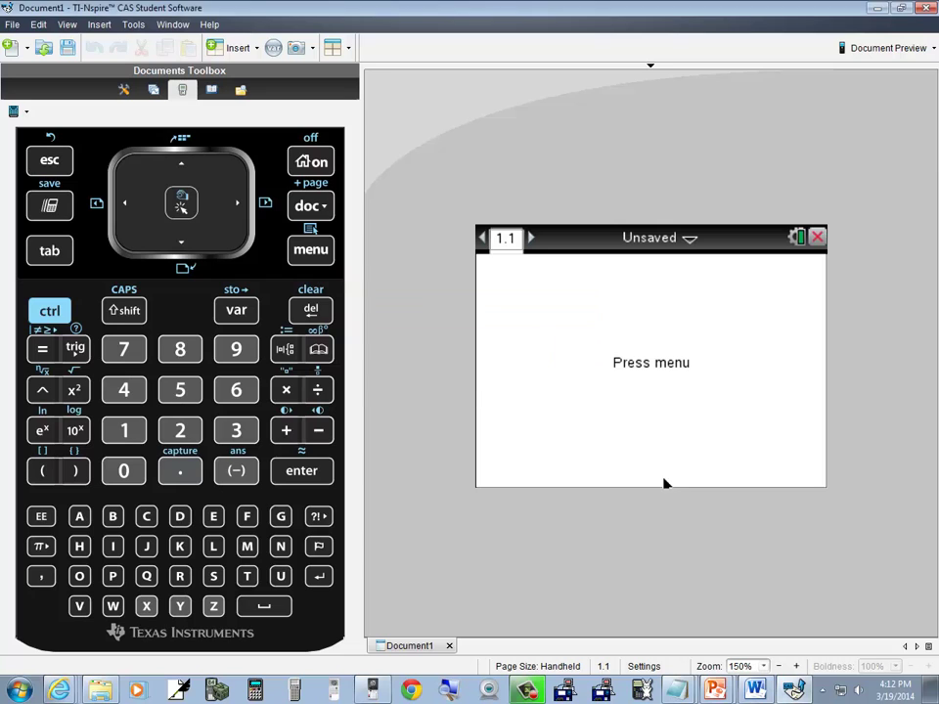
Step: Show PowerPoint slide 2 with y = x² − 5x + 6, then return to TI-Nspire
{"action": "key", "text": "alt+Tab"}
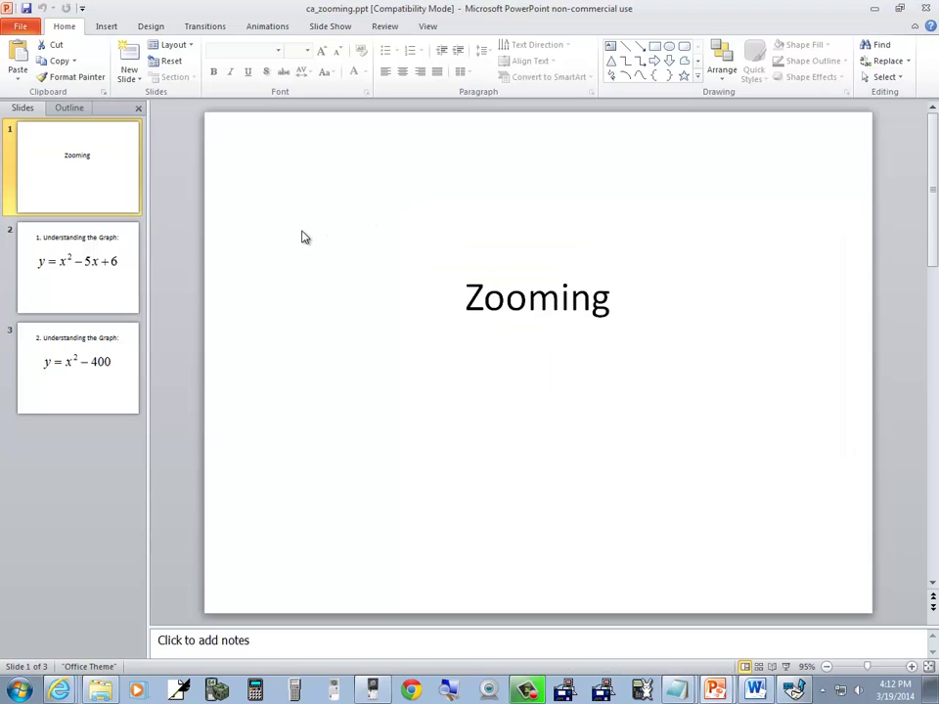
{"action": "left_click", "coordinate": [75, 264]}
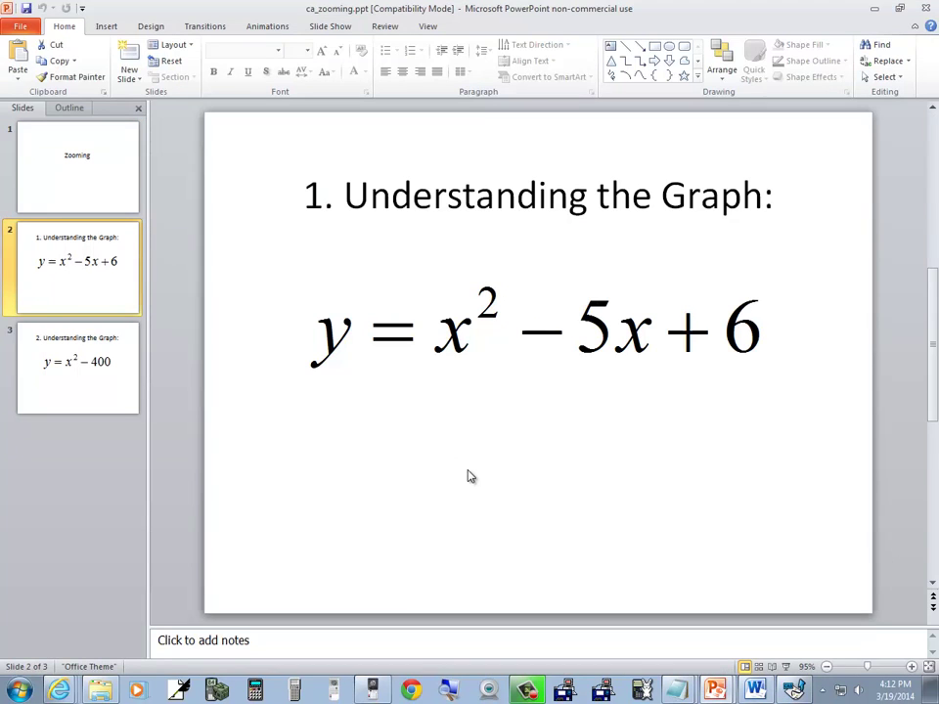
{"action": "key", "text": "alt+Tab"}
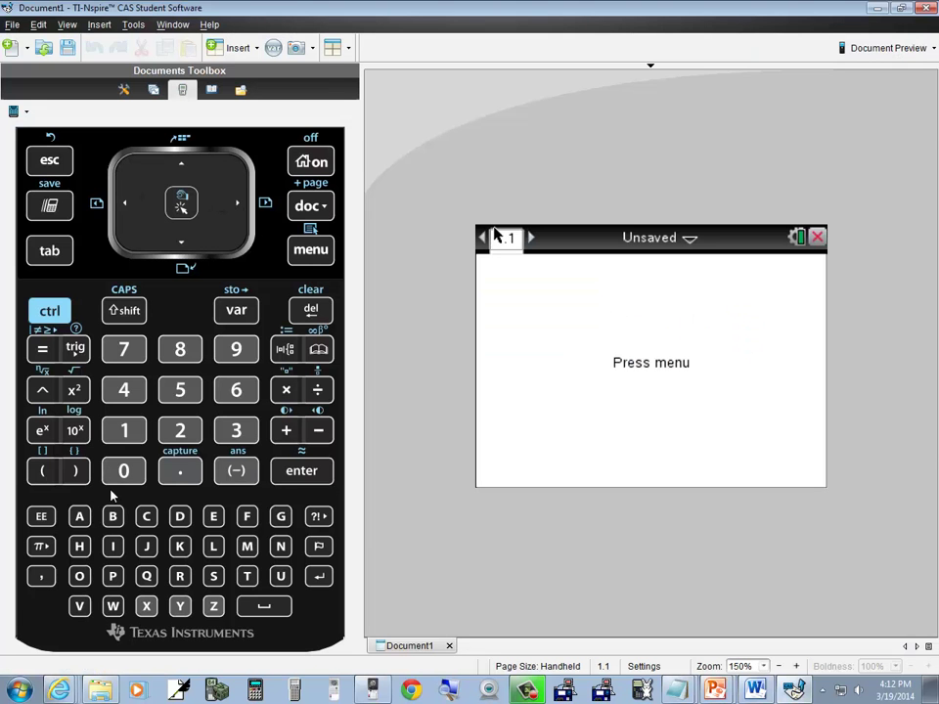
Step: From the handheld home screen, select Scratchpad Graph instead of Calculate to open empty axes
{"action": "left_click", "coordinate": [312, 163]}
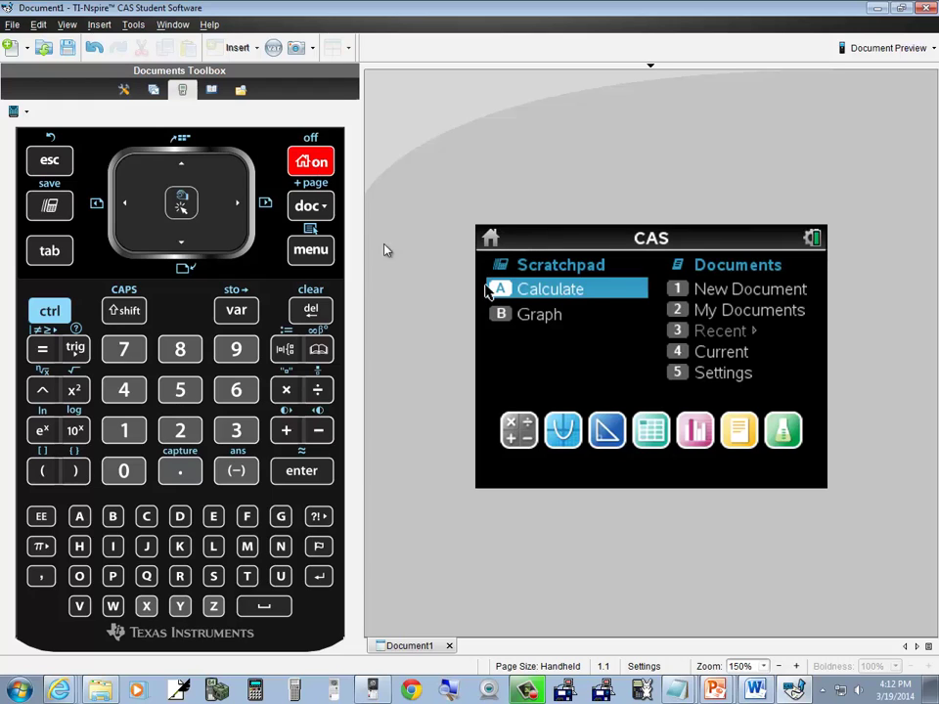
{"action": "left_click", "coordinate": [312, 250]}
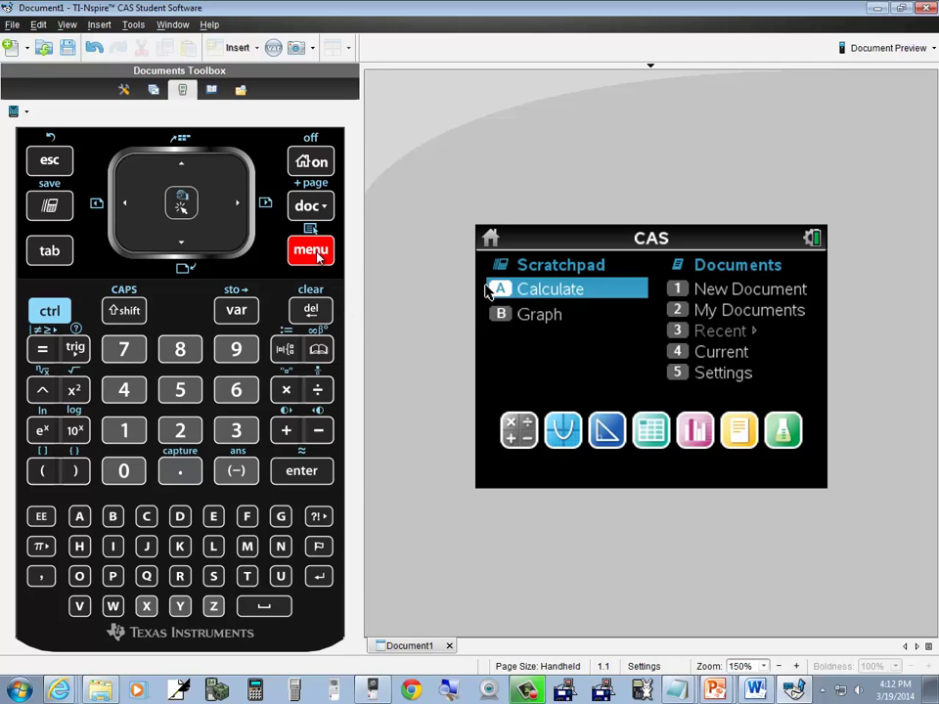
{"action": "left_click", "coordinate": [184, 244]}
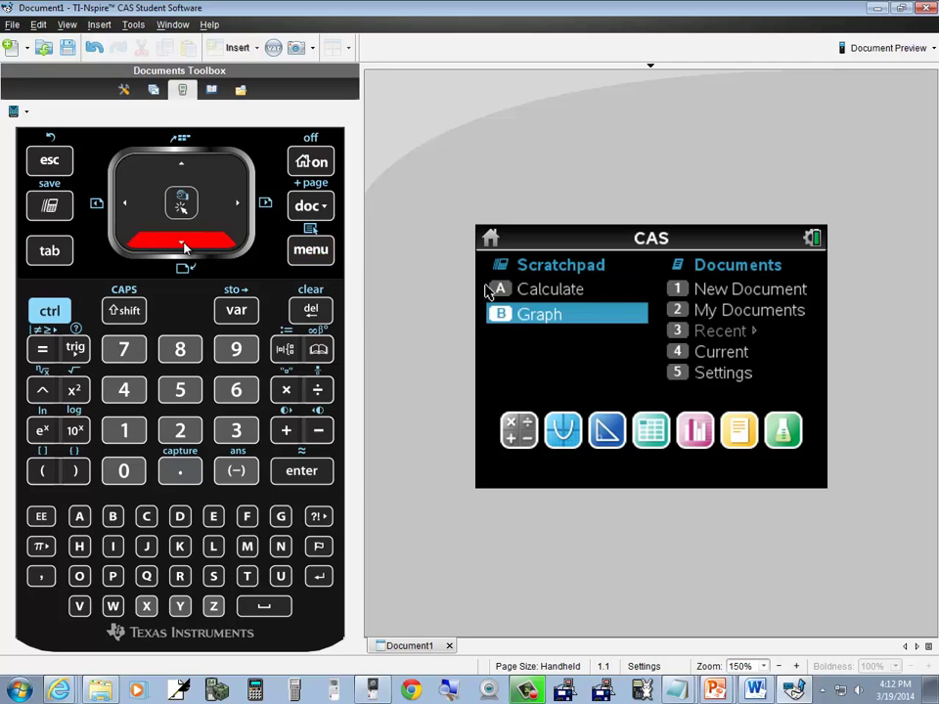
{"action": "left_click", "coordinate": [313, 477]}
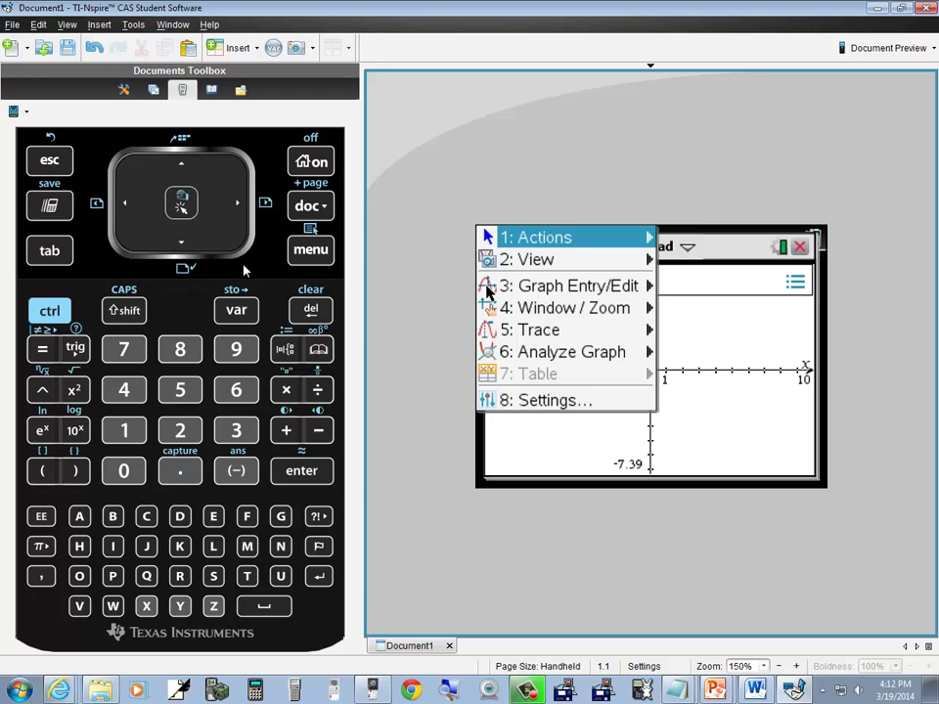
Step: Enter f1(x) = x² − 5x + 6 on the keypad and graph it as a blue parabola
{"action": "left_click", "coordinate": [49, 159]}
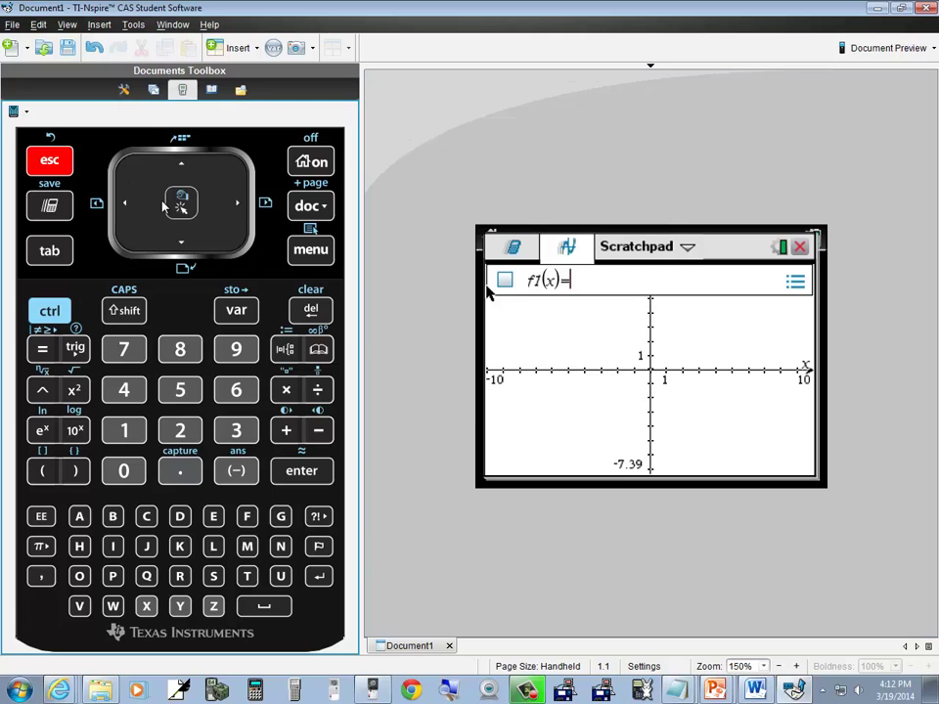
{"action": "left_click", "coordinate": [52, 252]}
{"action": "left_click", "coordinate": [53, 251]}
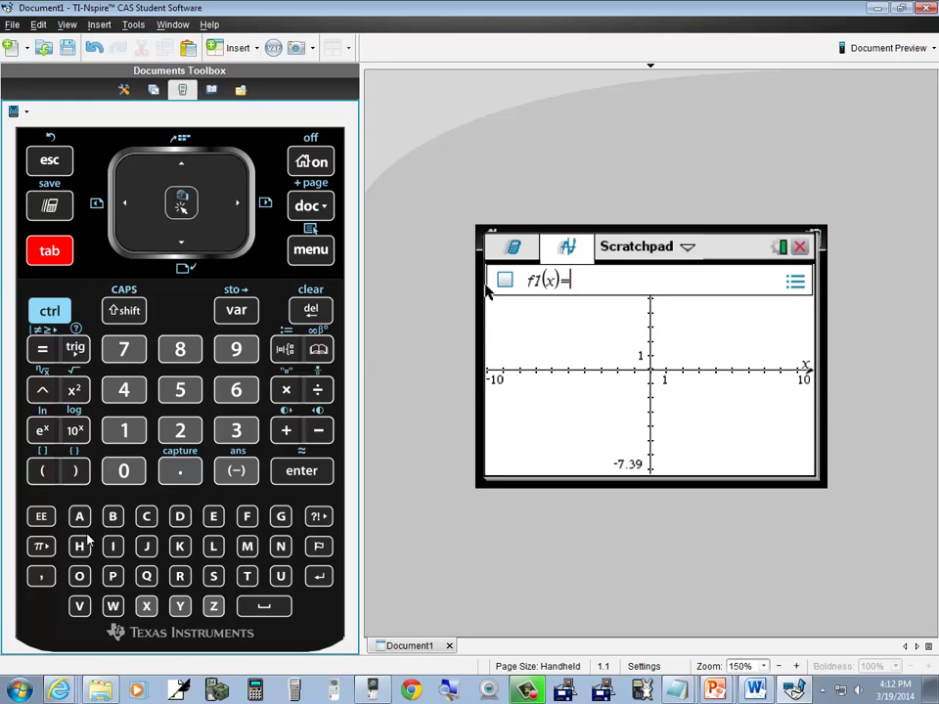
{"action": "type", "text": "x"}
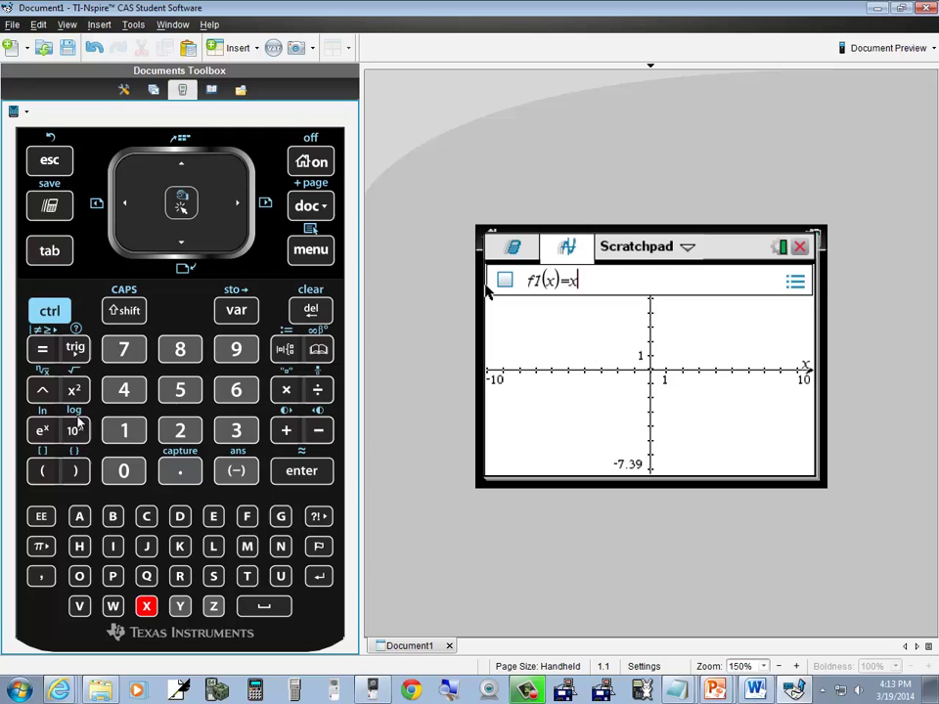
{"action": "left_click", "coordinate": [74, 389]}
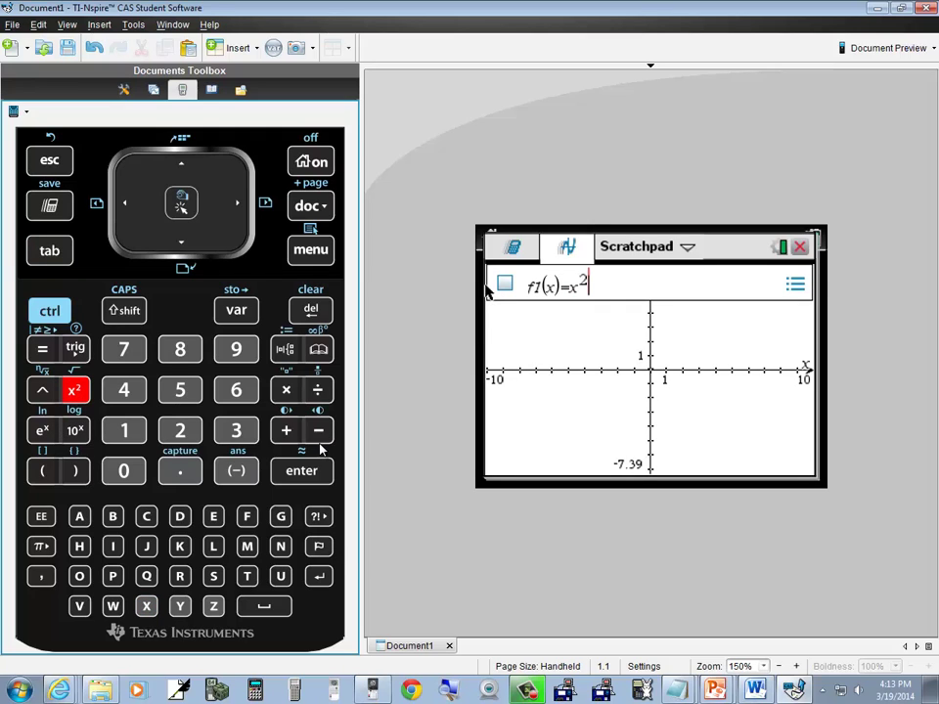
{"action": "left_click", "coordinate": [319, 432]}
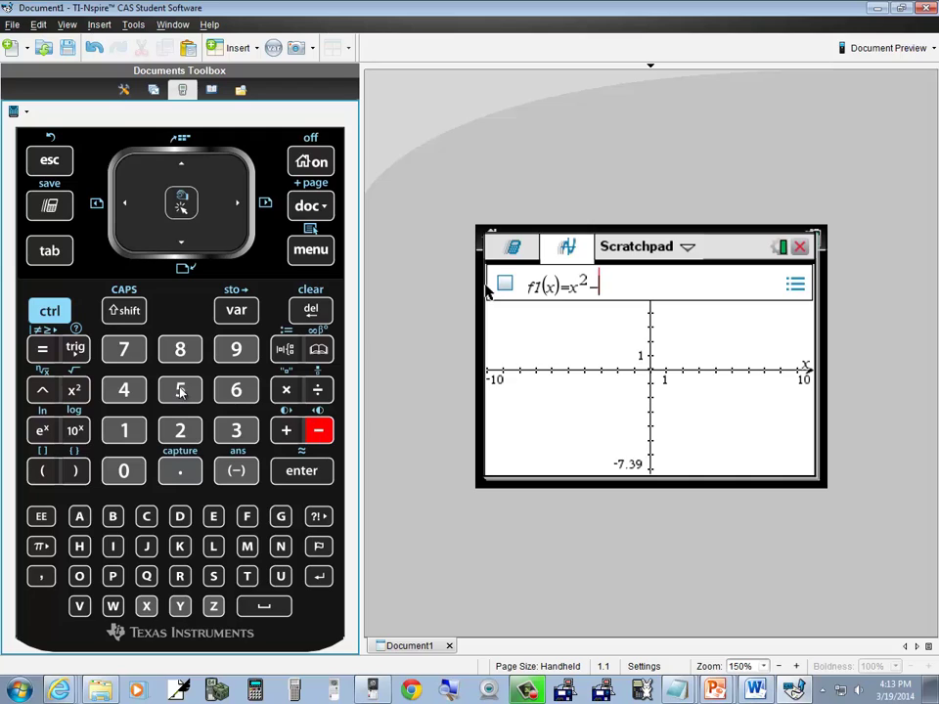
{"action": "left_click", "coordinate": [180, 390]}
{"action": "left_click", "coordinate": [147, 607]}
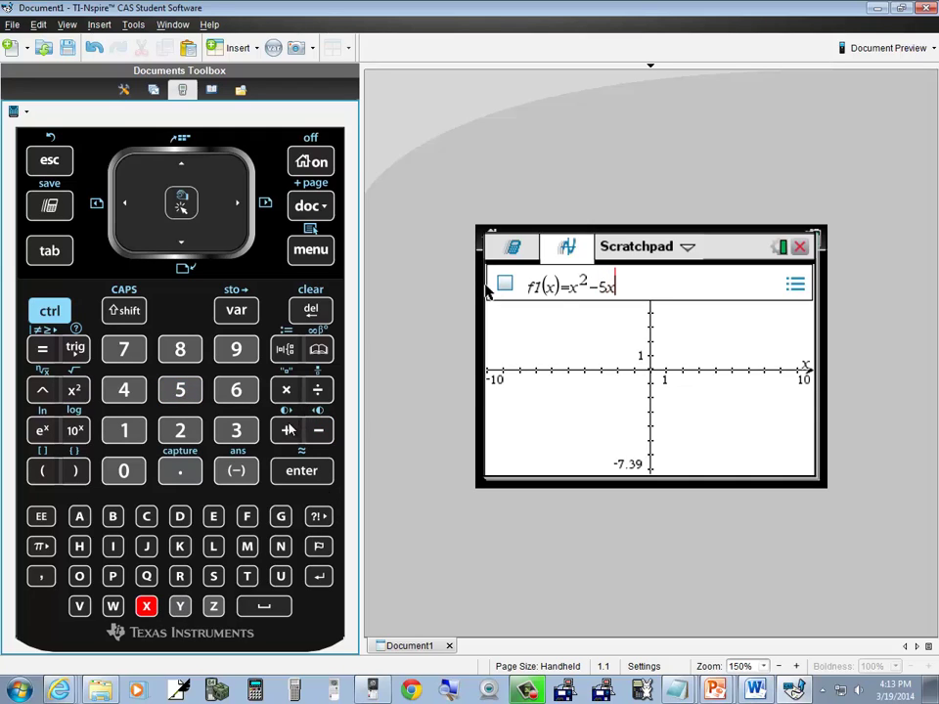
{"action": "left_click", "coordinate": [289, 431]}
{"action": "left_click", "coordinate": [238, 391]}
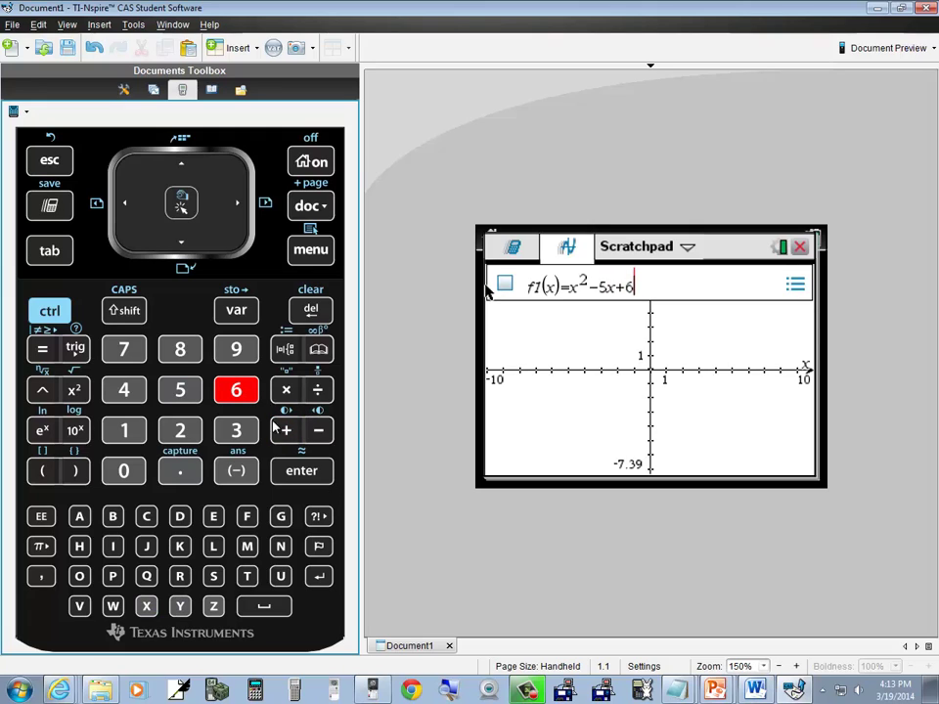
{"action": "left_click", "coordinate": [299, 475]}
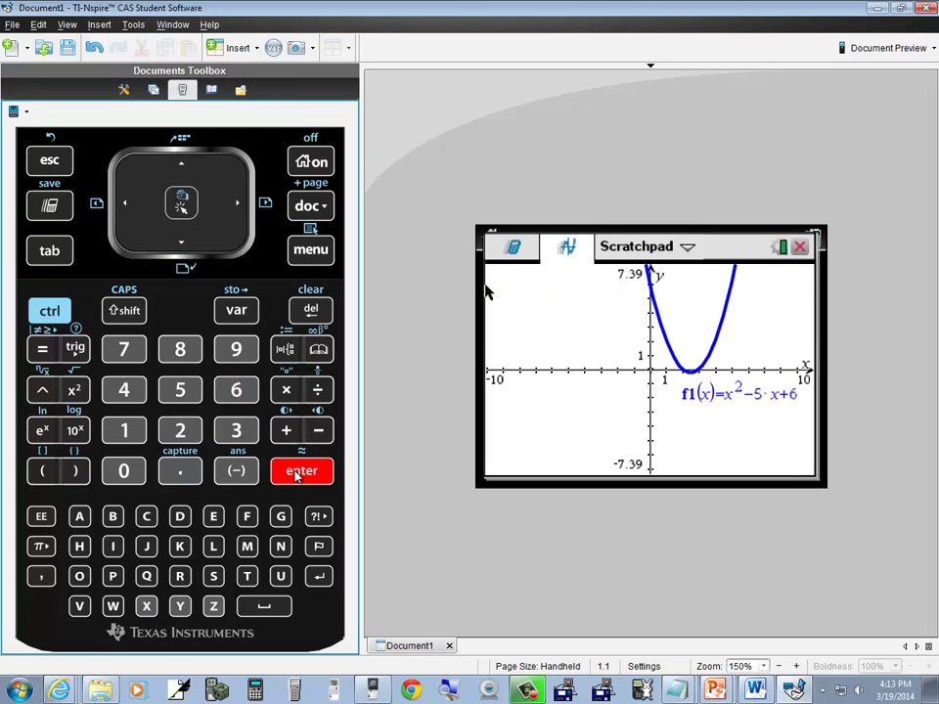
Step: Reposition the f1(x) label and choose Window / Zoom > Zoom – In
{"action": "left_click", "coordinate": [686, 384]}
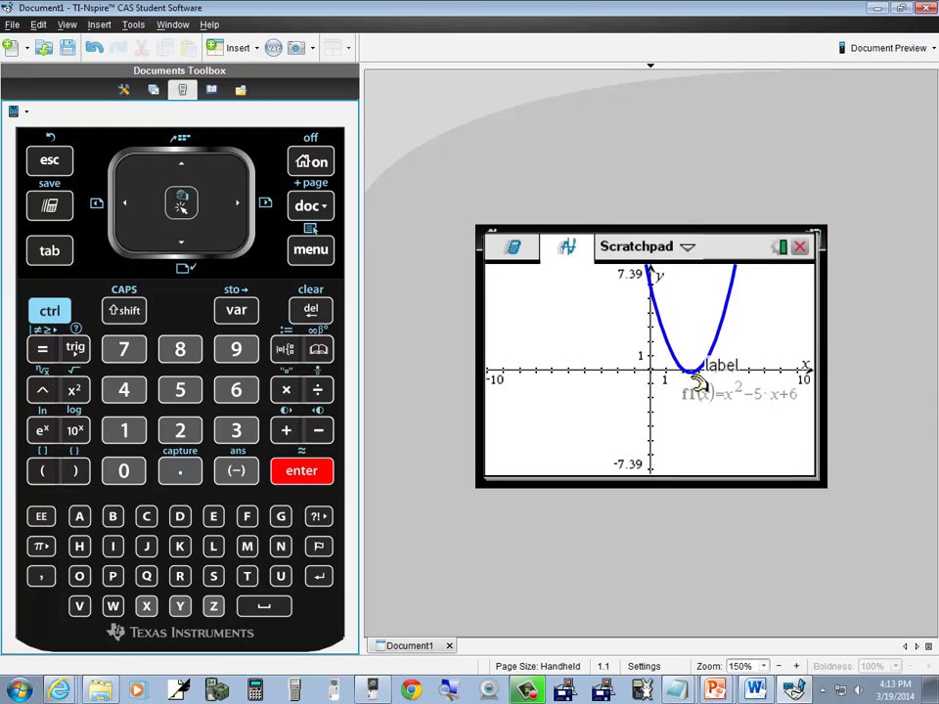
{"action": "left_click", "coordinate": [704, 381]}
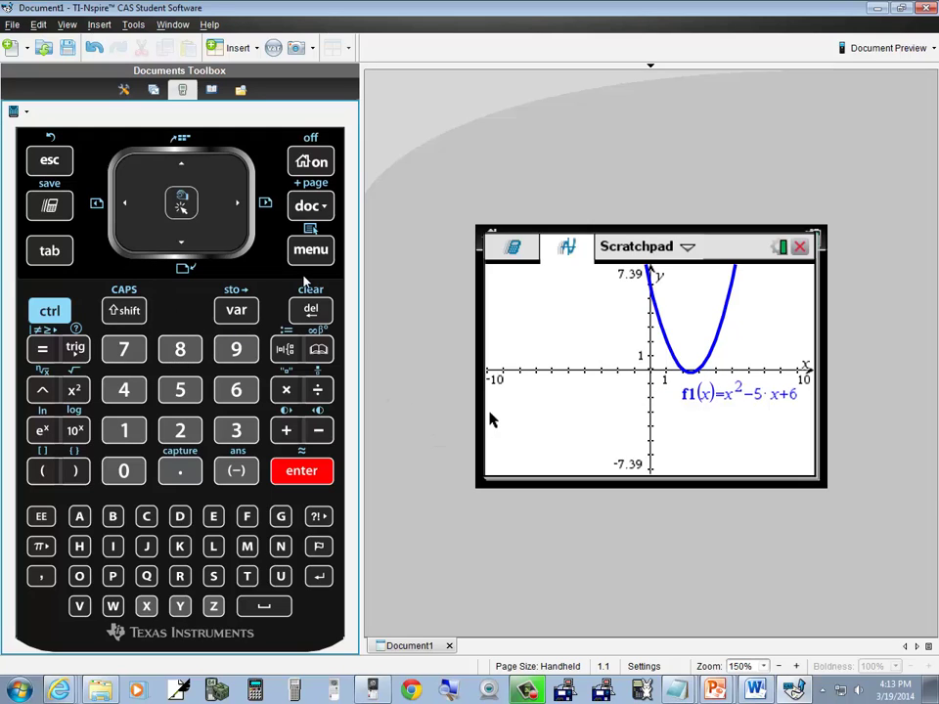
{"action": "left_click", "coordinate": [312, 251]}
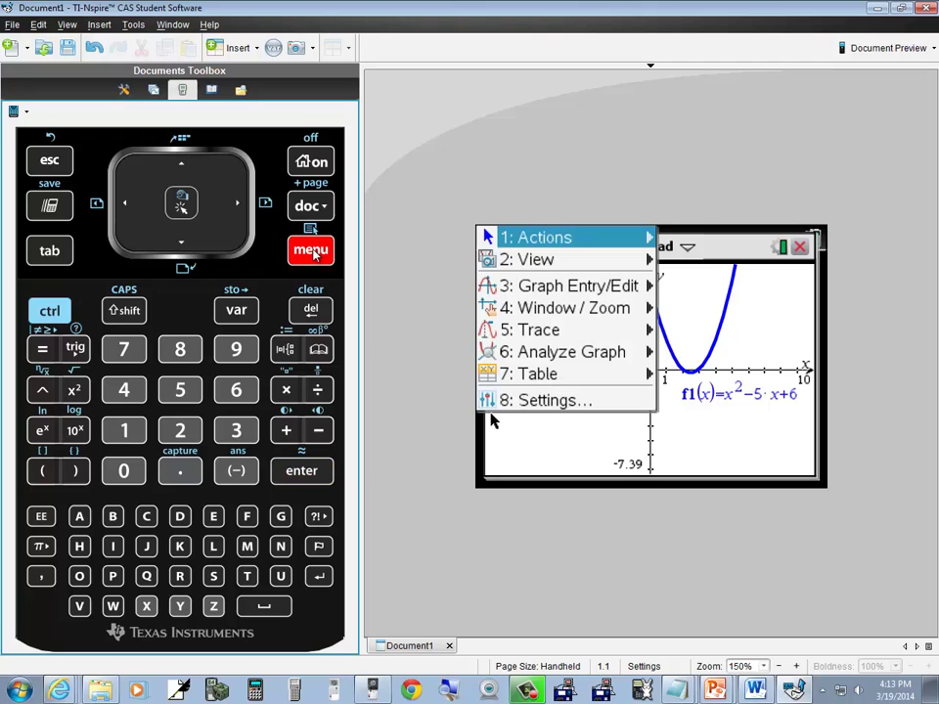
{"action": "left_click", "coordinate": [182, 246]}
{"action": "left_click", "coordinate": [182, 247]}
{"action": "left_click", "coordinate": [182, 247]}
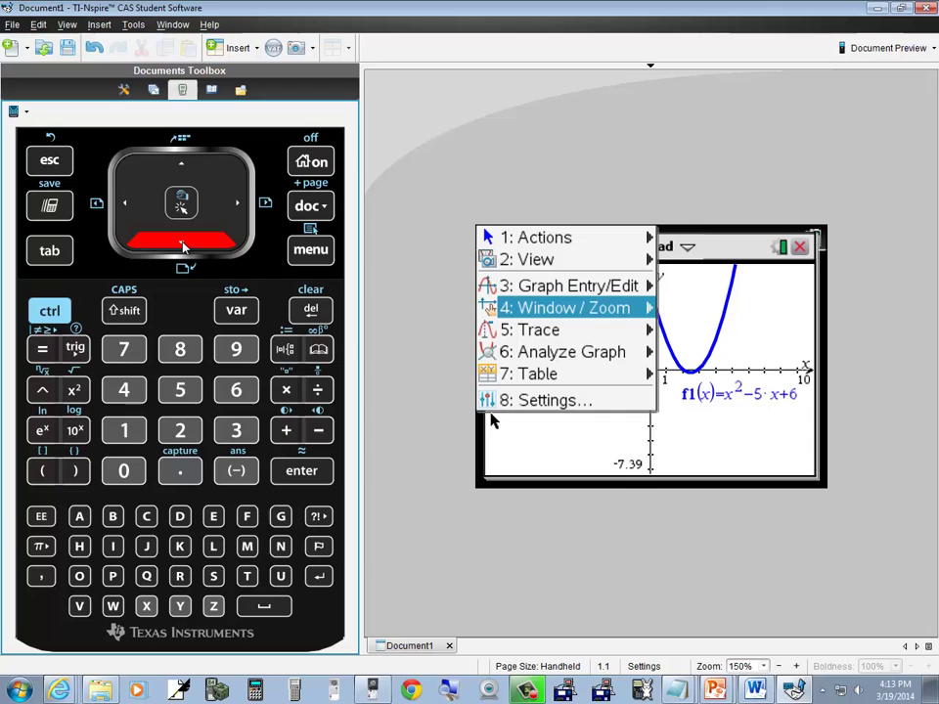
{"action": "left_click", "coordinate": [239, 205]}
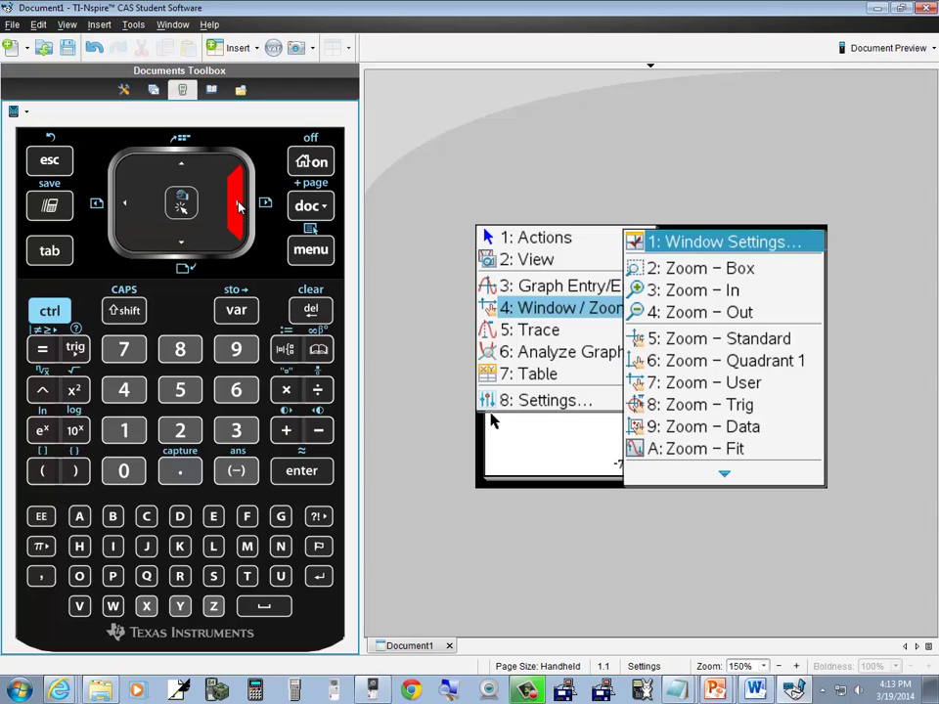
{"action": "left_click", "coordinate": [182, 246]}
{"action": "left_click", "coordinate": [182, 247]}
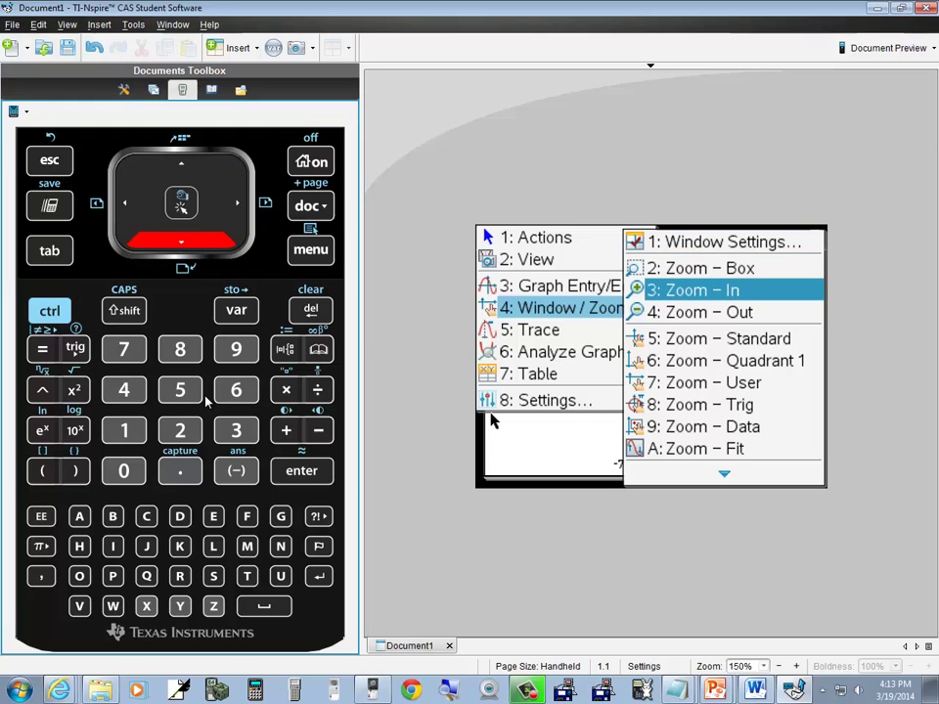
Step: Start Zoom – In and place the centre cursor near the parabola's vertex
{"action": "left_click", "coordinate": [301, 473]}
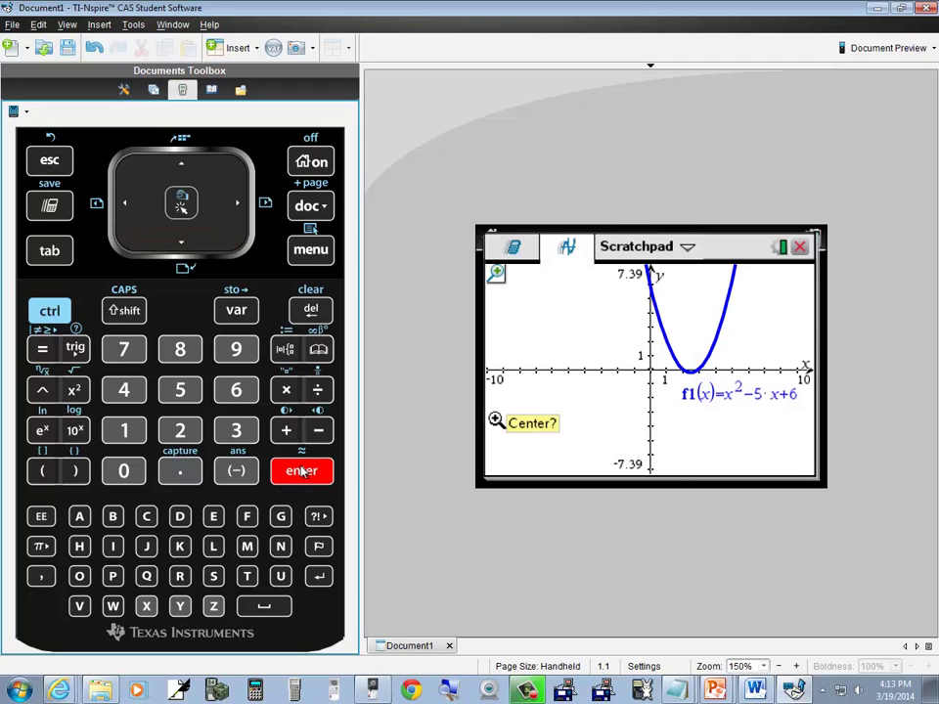
{"action": "left_click", "coordinate": [239, 215]}
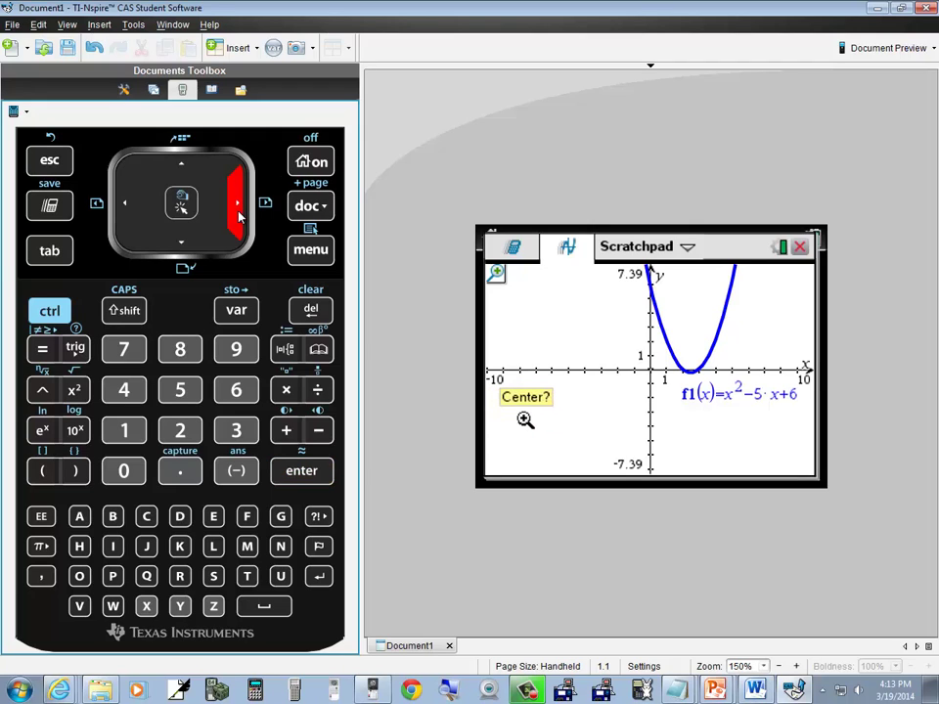
{"action": "left_click_drag", "start_coordinate": [240, 215], "coordinate": [240, 215]}
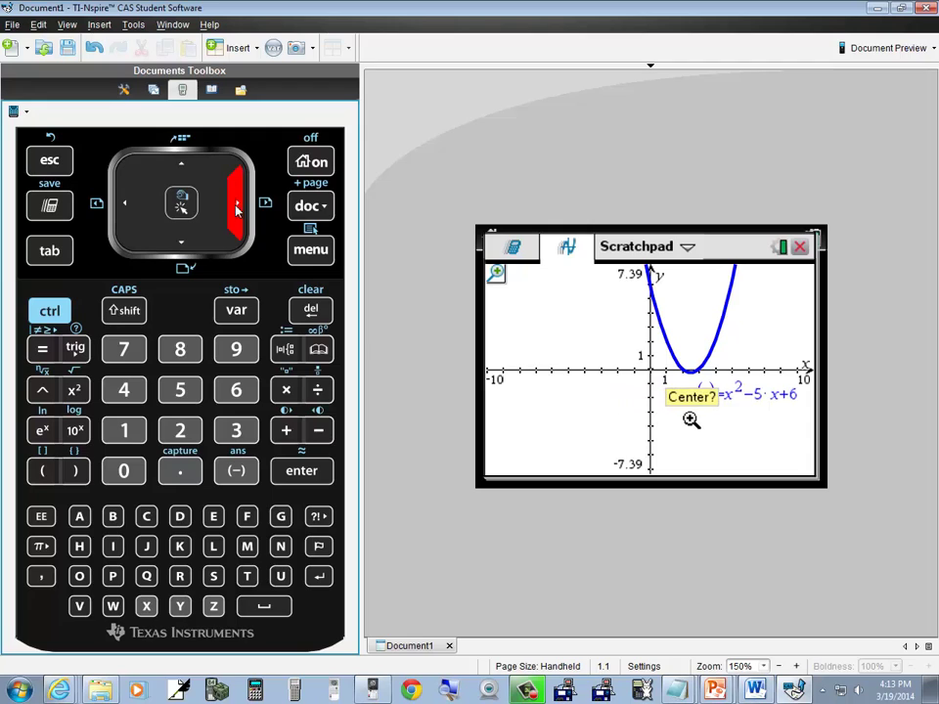
{"action": "left_click_drag", "start_coordinate": [188, 170], "coordinate": [187, 170]}
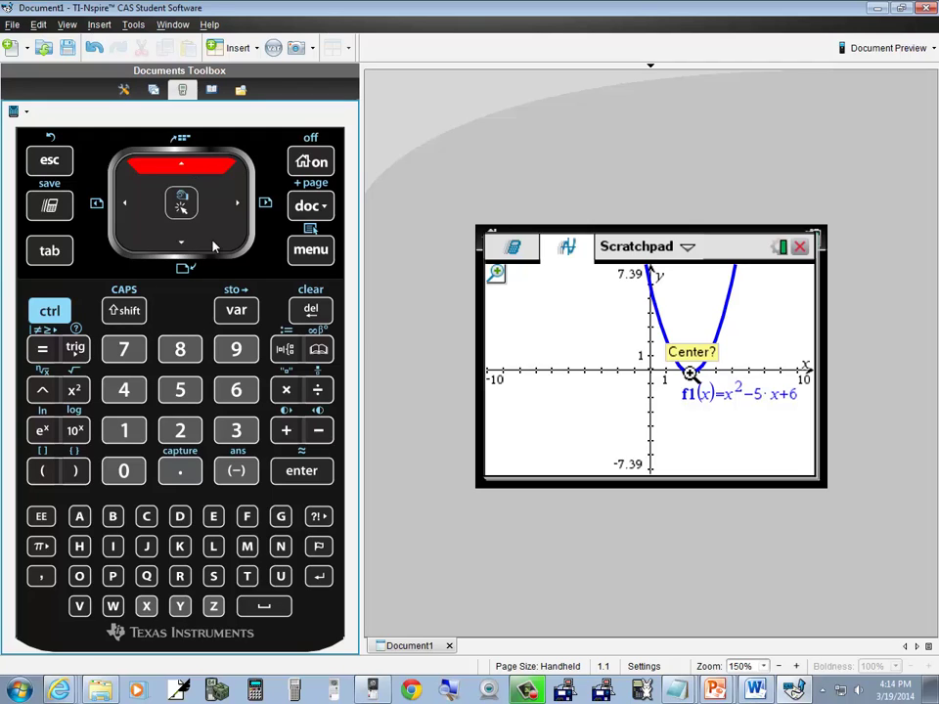
Step: Zoom in repeatedly around the chosen centre until x spans about 3.93 to 4.55
{"action": "left_click", "coordinate": [301, 471]}
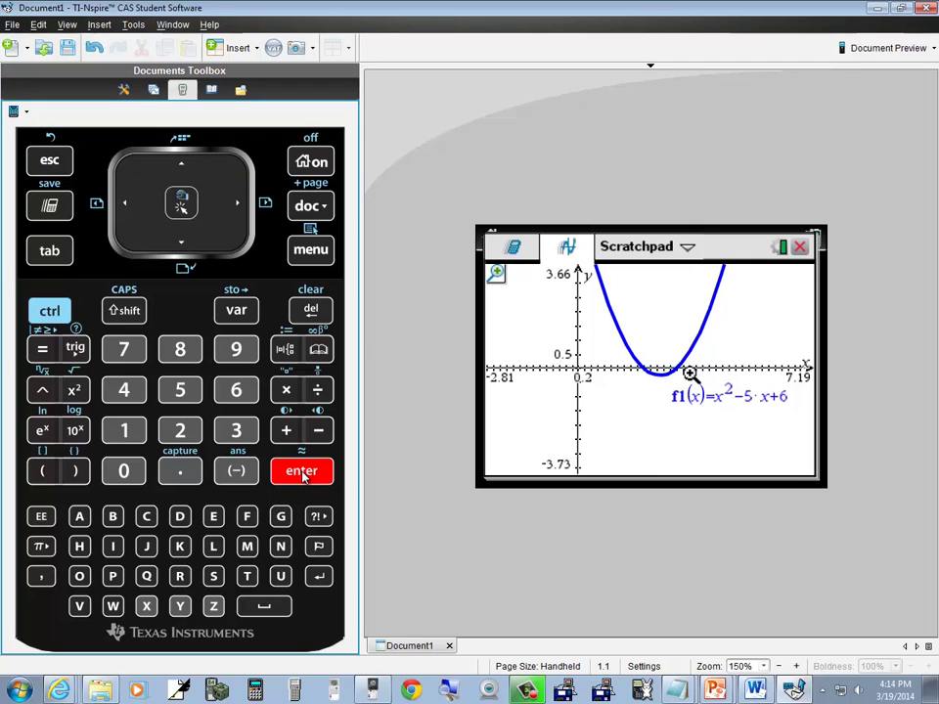
{"action": "left_click", "coordinate": [303, 474]}
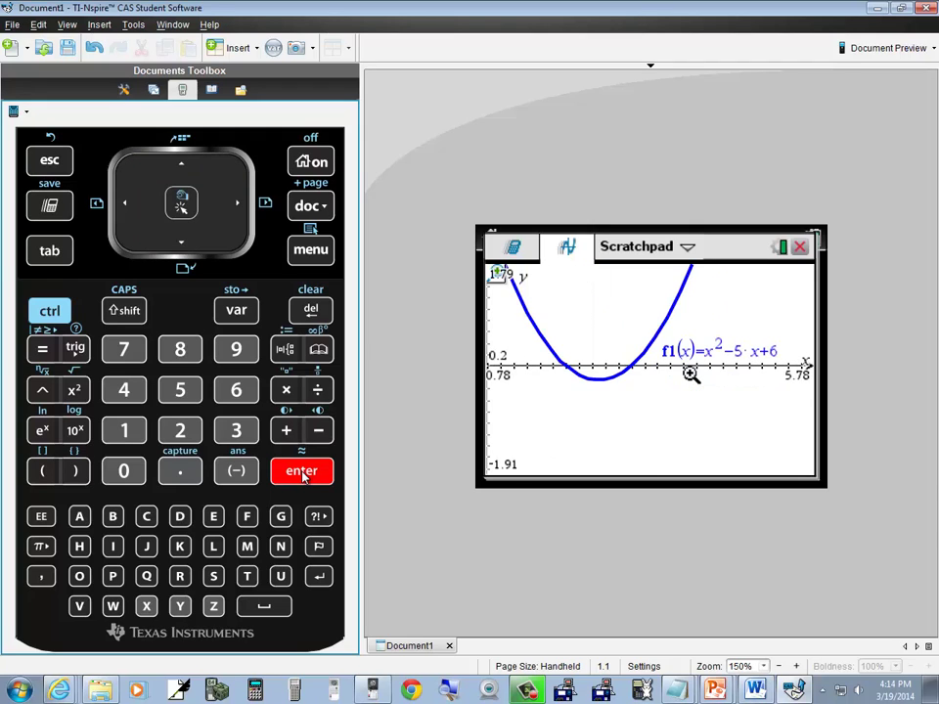
{"action": "left_click", "coordinate": [304, 475]}
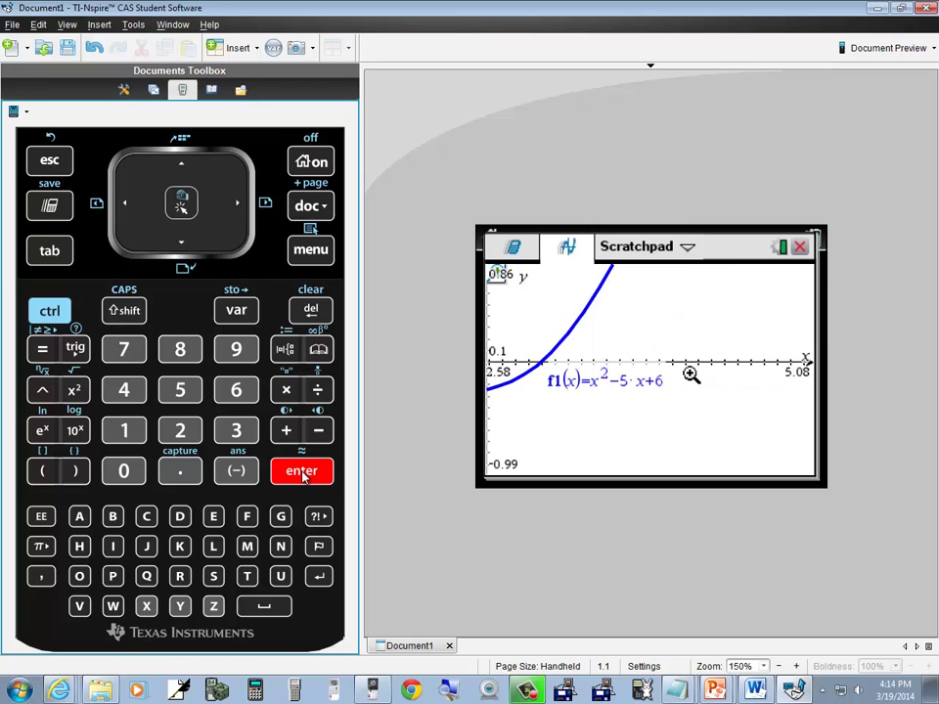
{"action": "left_click", "coordinate": [304, 475]}
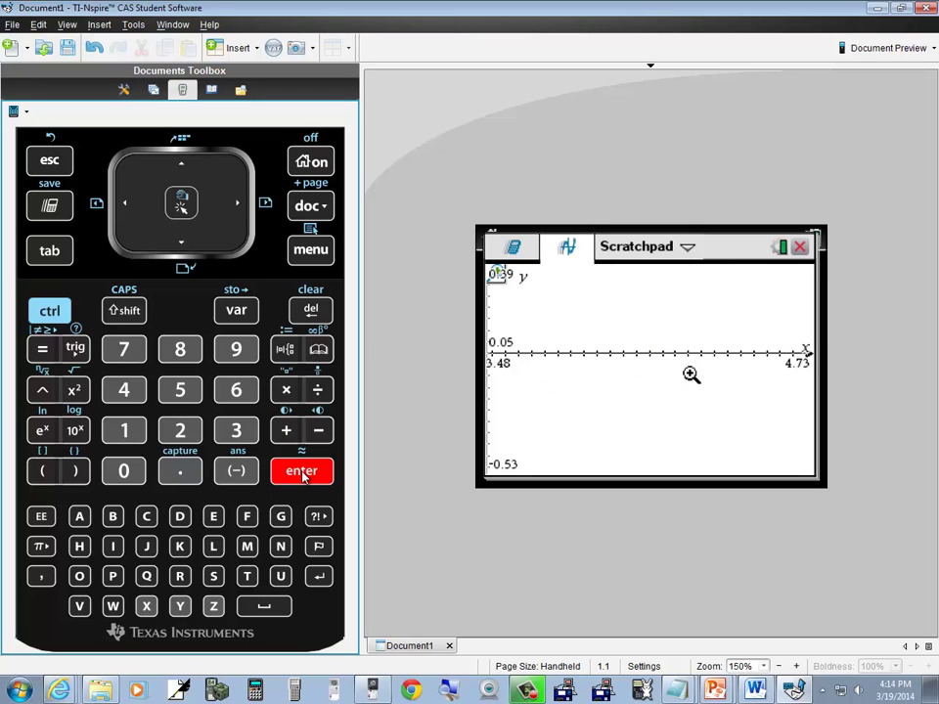
{"action": "left_click", "coordinate": [303, 475]}
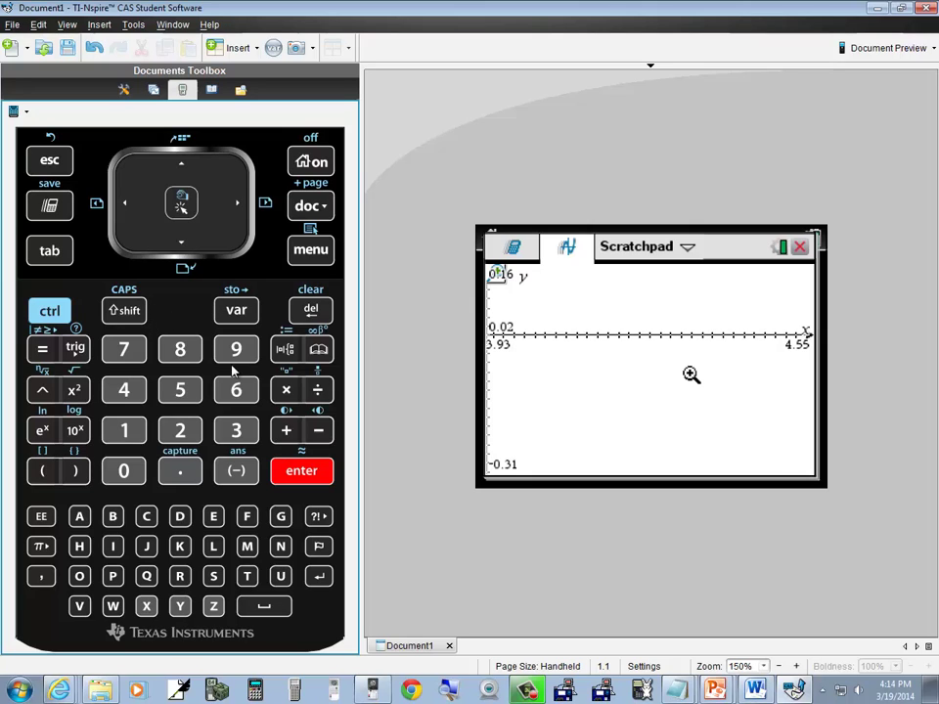
Step: Apply Window / Zoom > Zoom – Standard to restore the −10 to 10 window
{"action": "left_click", "coordinate": [310, 250]}
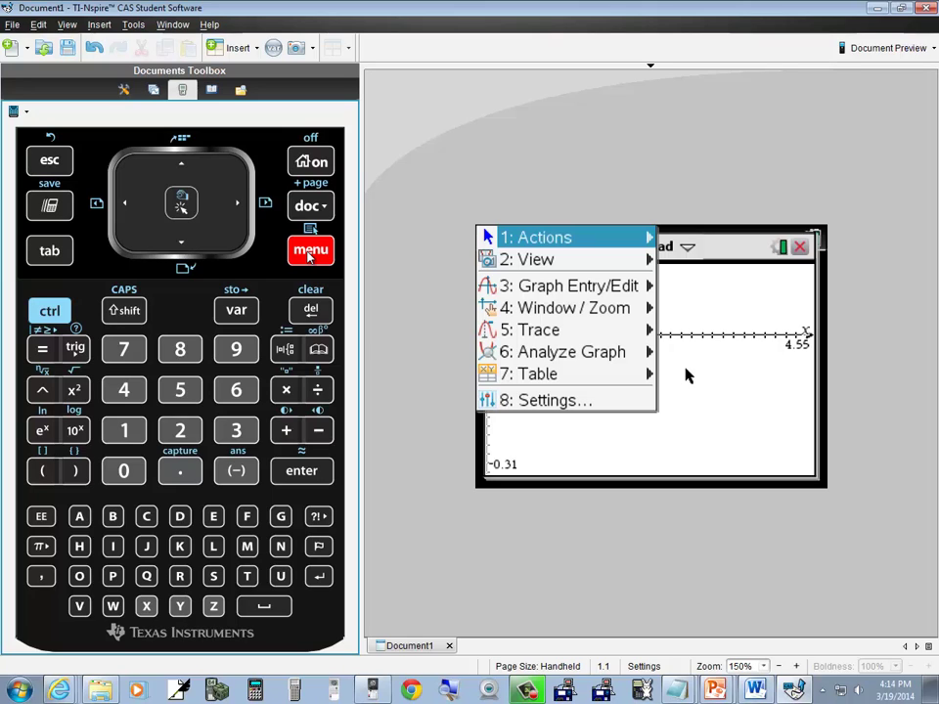
{"action": "left_click", "coordinate": [124, 390]}
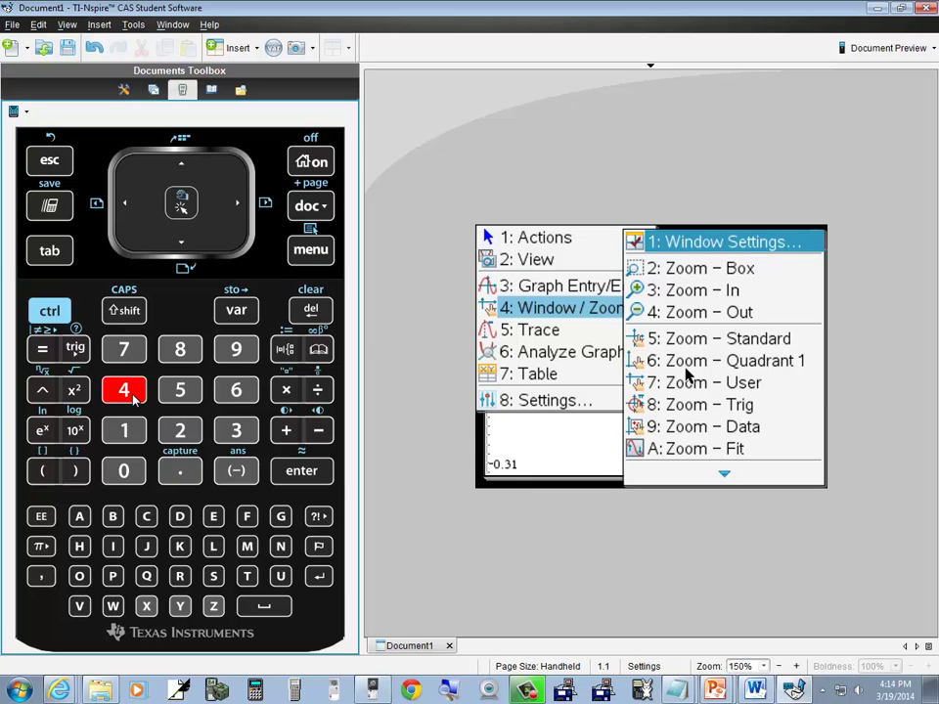
{"action": "left_click", "coordinate": [184, 395]}
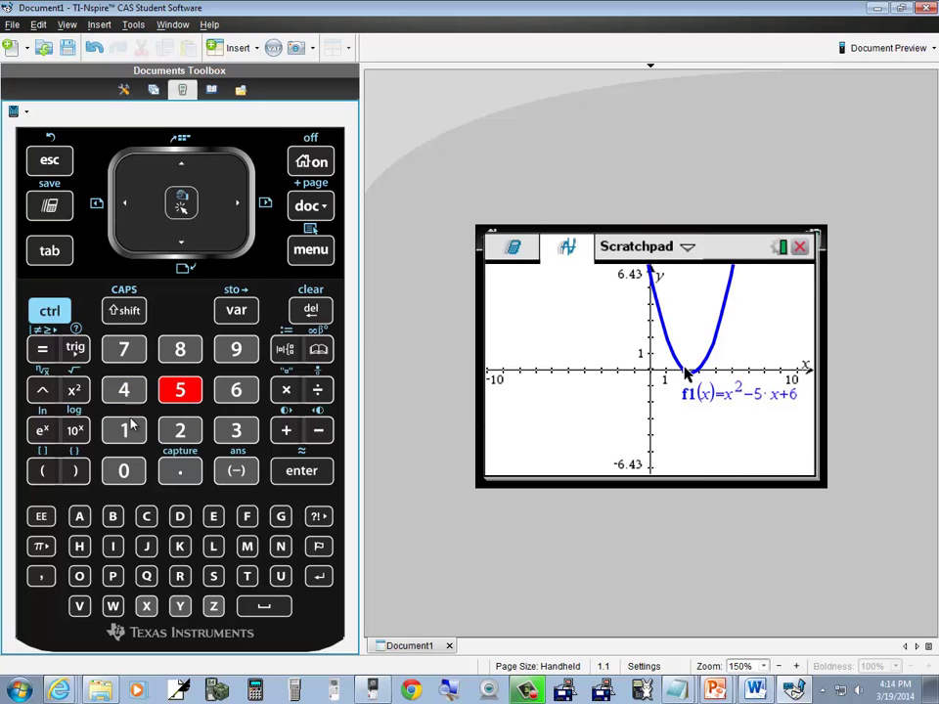
{"action": "left_click", "coordinate": [311, 251]}
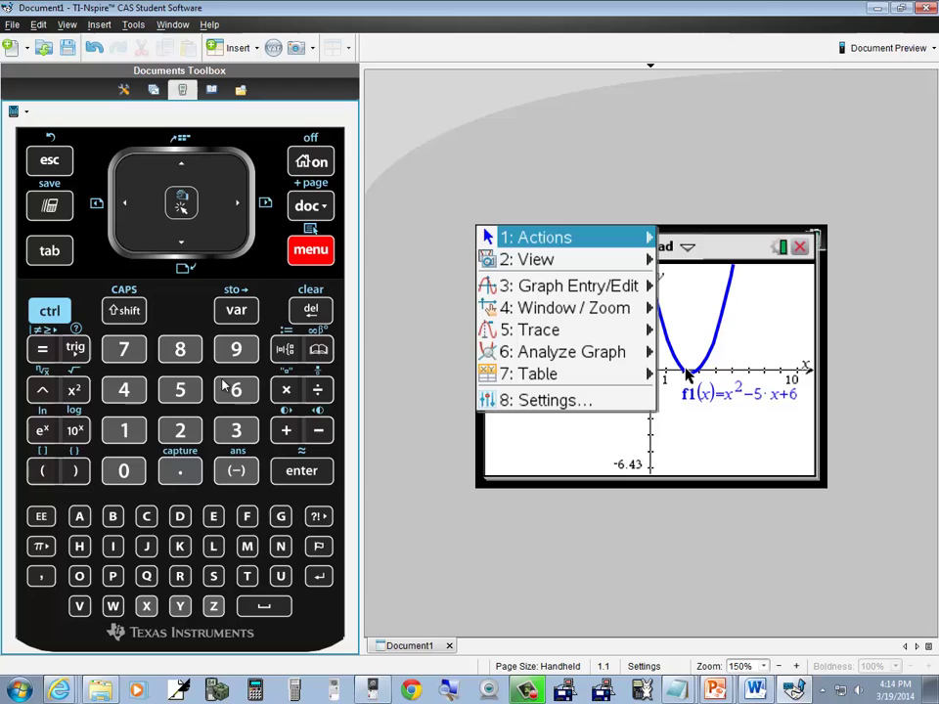
{"action": "left_click", "coordinate": [126, 391]}
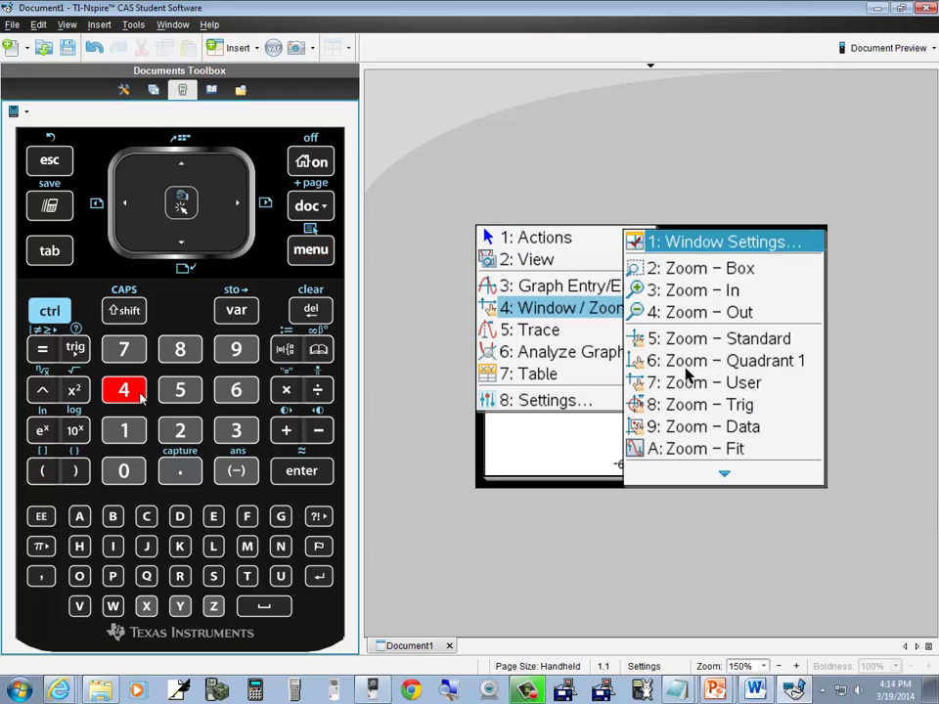
{"action": "left_click", "coordinate": [180, 432]}
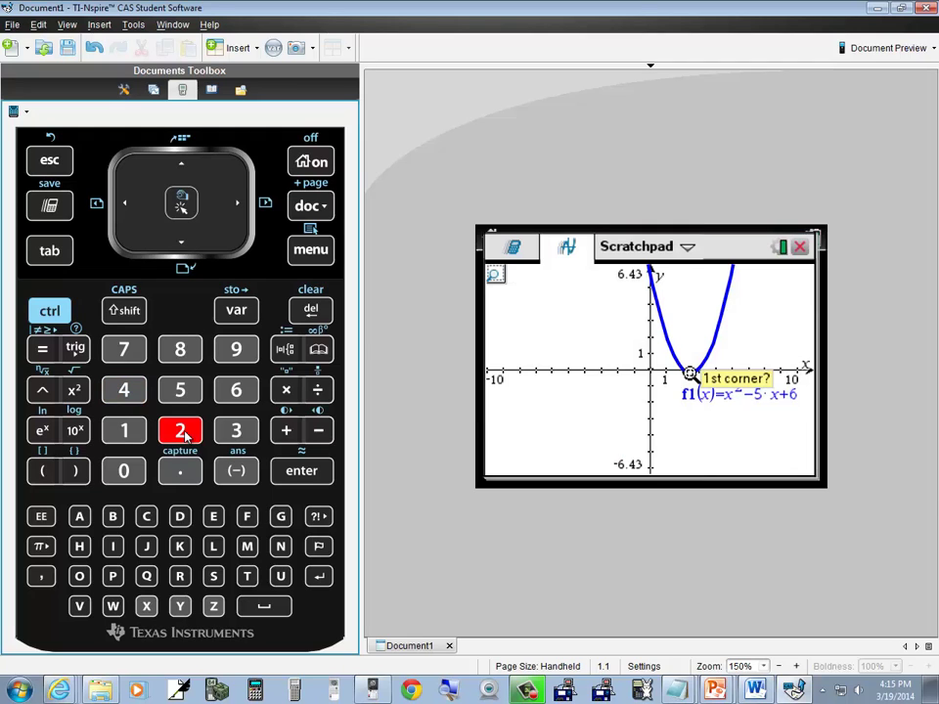
{"action": "left_click", "coordinate": [186, 168]}
{"action": "left_click", "coordinate": [186, 169]}
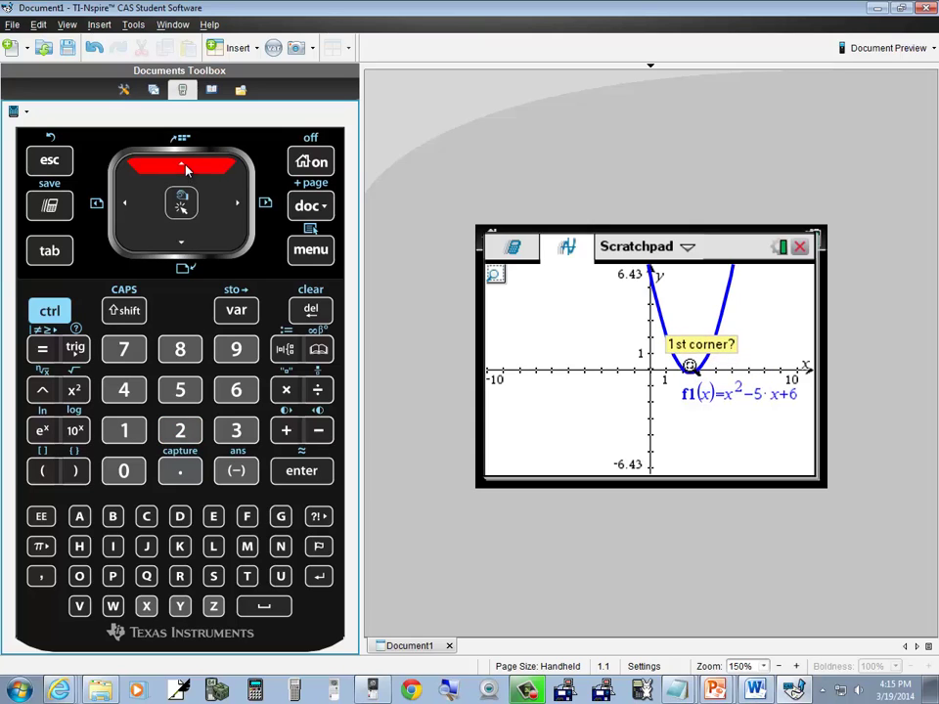
{"action": "left_click", "coordinate": [127, 206]}
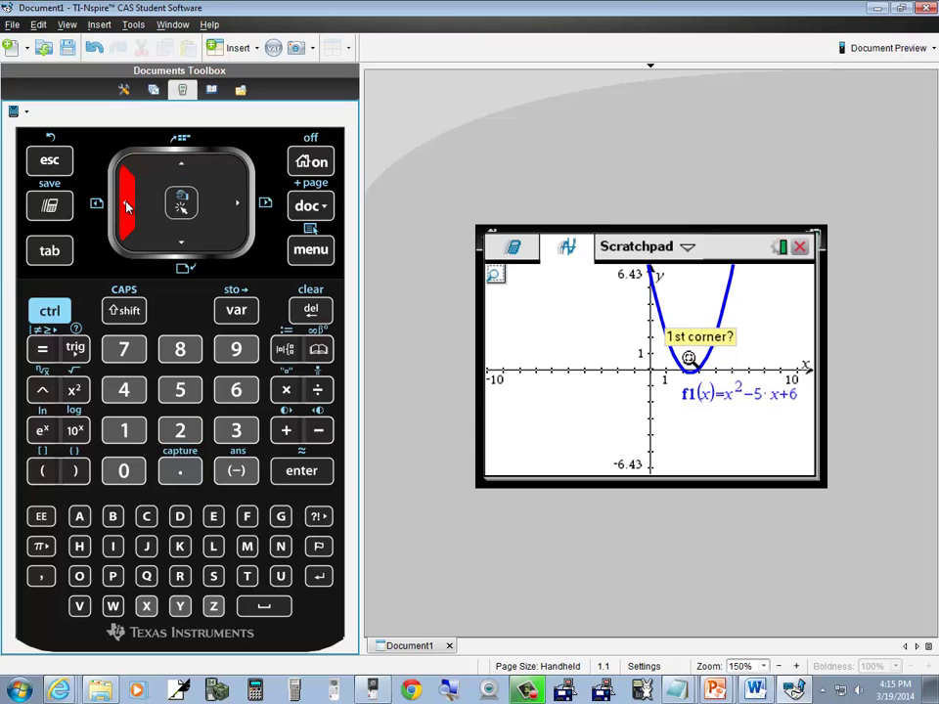
{"action": "left_click", "coordinate": [126, 205]}
{"action": "left_click", "coordinate": [127, 205]}
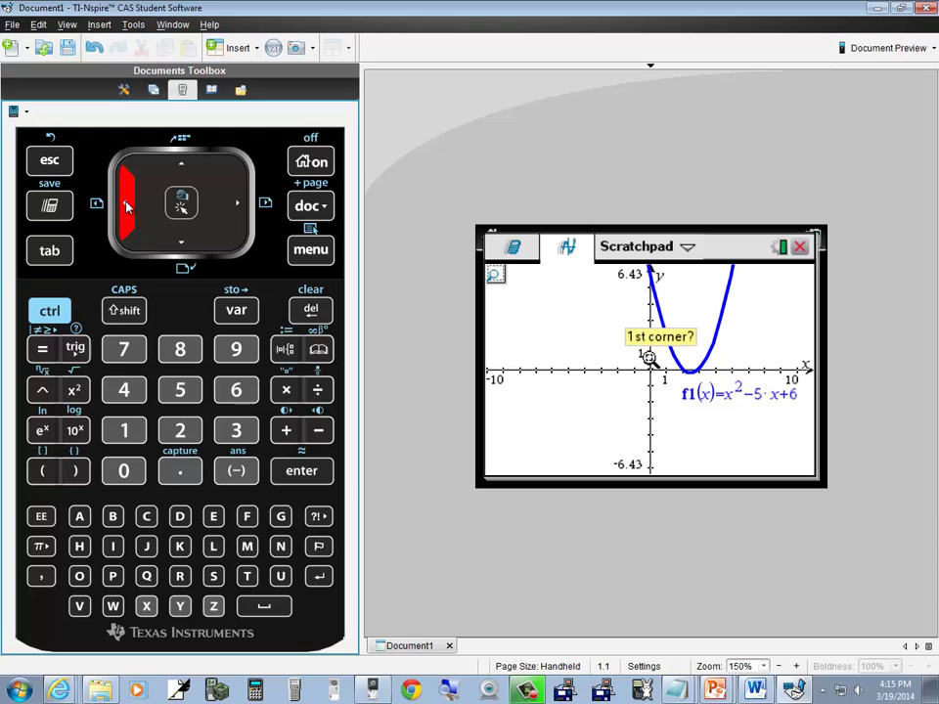
{"action": "left_click", "coordinate": [126, 206]}
{"action": "left_click", "coordinate": [126, 206]}
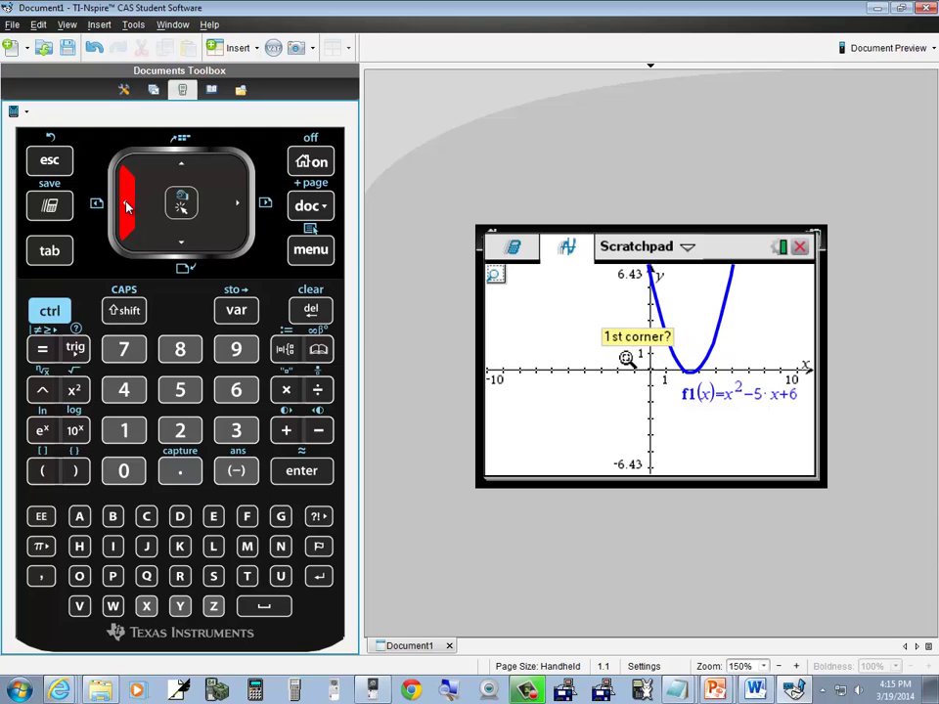
{"action": "left_click", "coordinate": [180, 167]}
{"action": "left_click", "coordinate": [180, 166]}
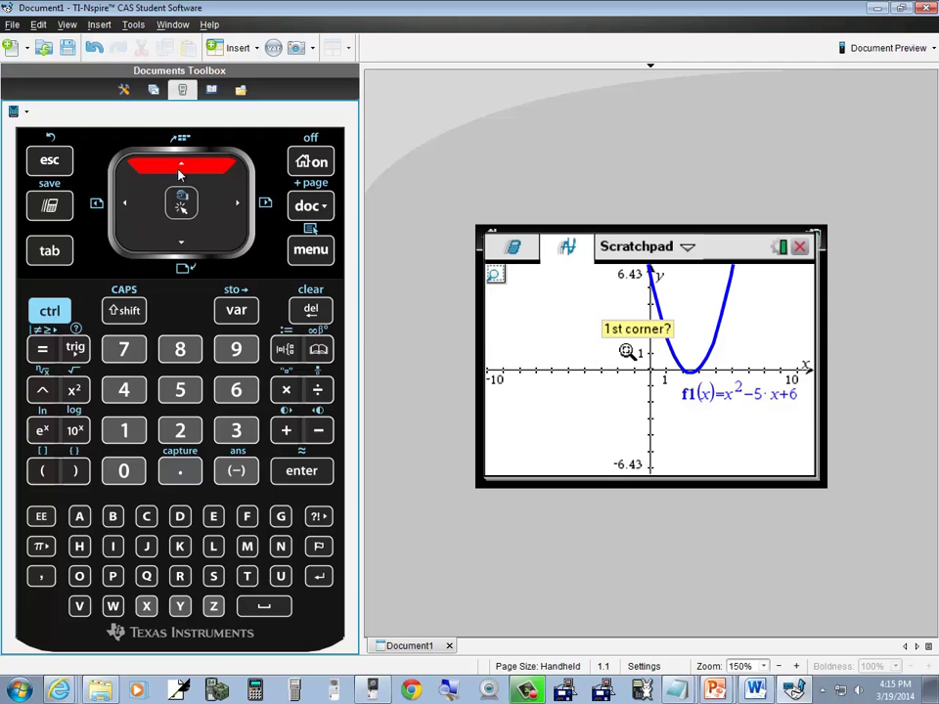
{"action": "left_click", "coordinate": [298, 473]}
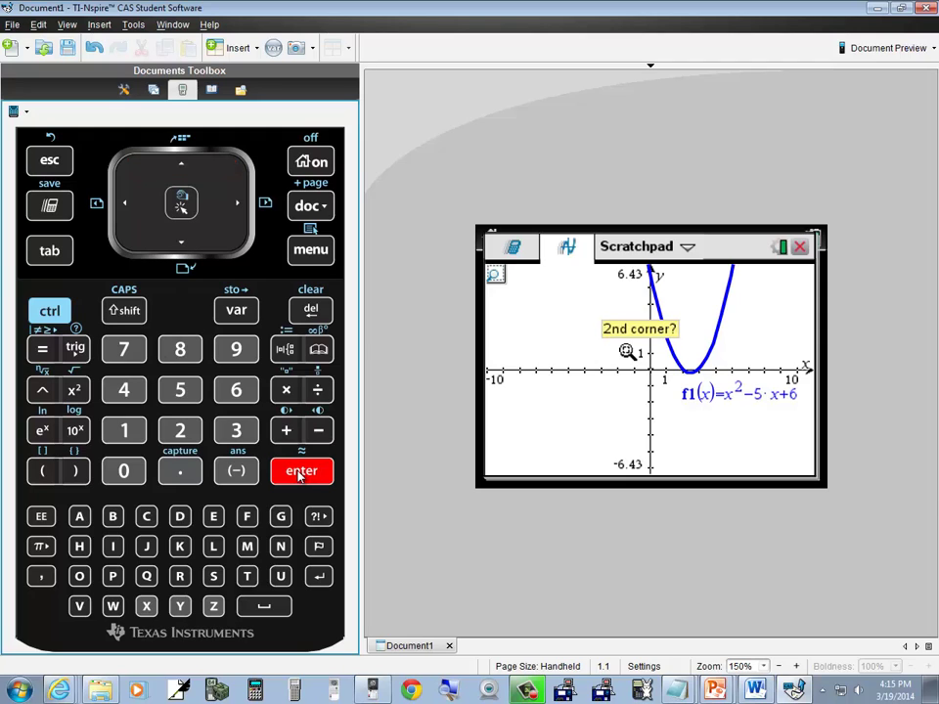
{"action": "left_click", "coordinate": [185, 245]}
{"action": "left_click_drag", "start_coordinate": [185, 244], "coordinate": [238, 209]}
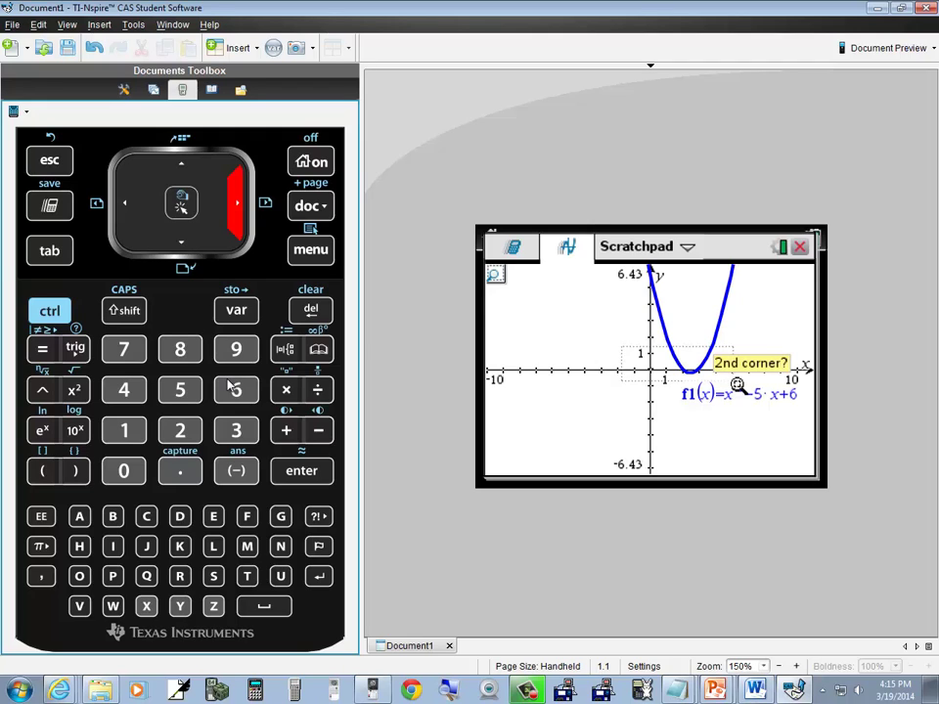
{"action": "left_click", "coordinate": [305, 472]}
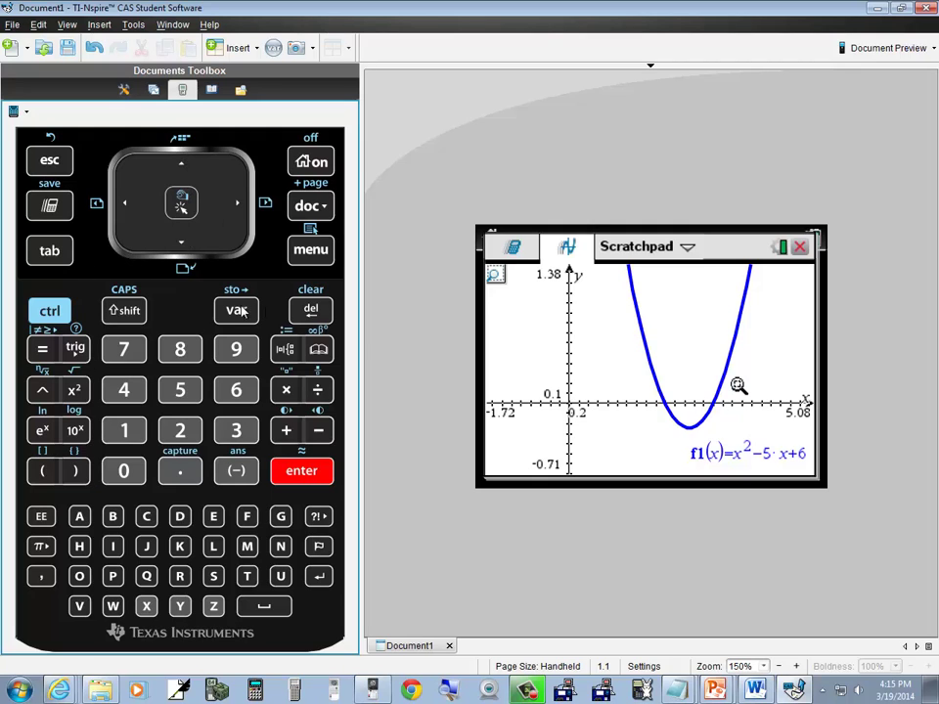
{"action": "left_click", "coordinate": [317, 251]}
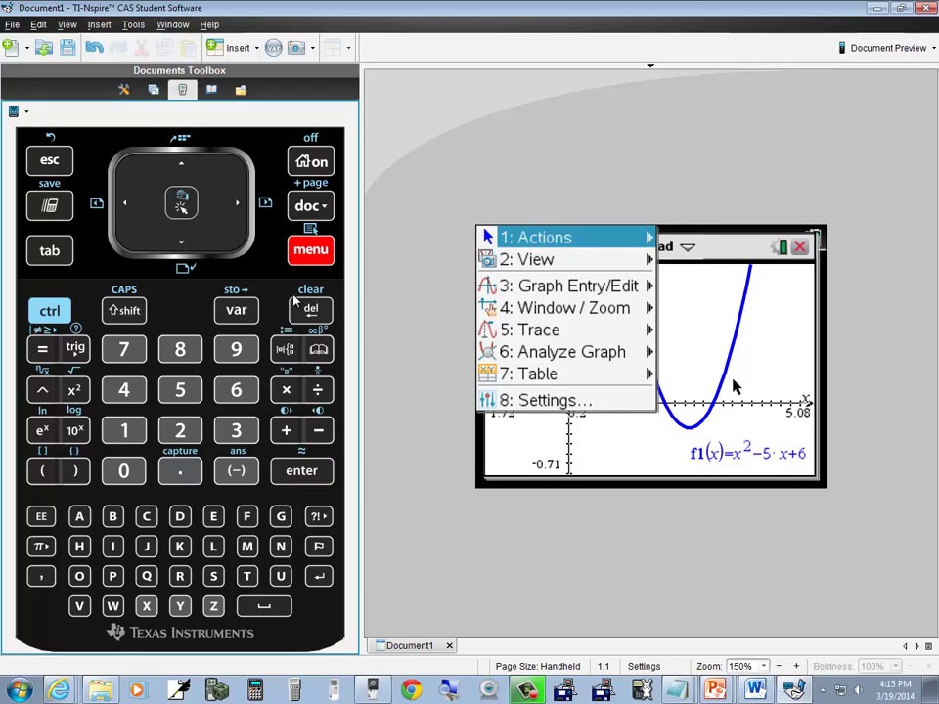
{"action": "left_click", "coordinate": [124, 390]}
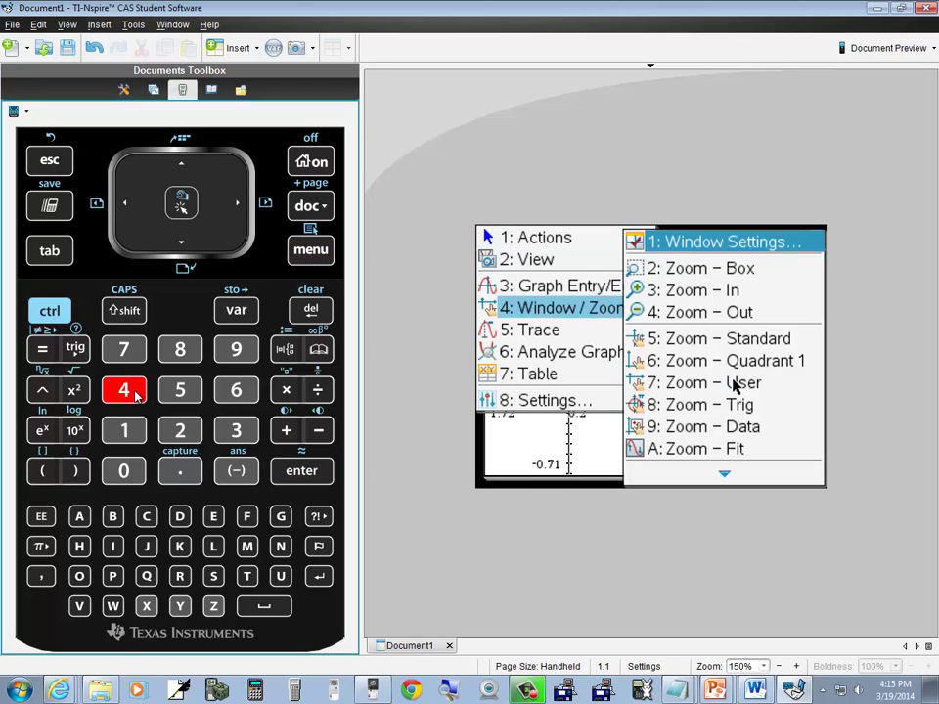
{"action": "left_click", "coordinate": [185, 392]}
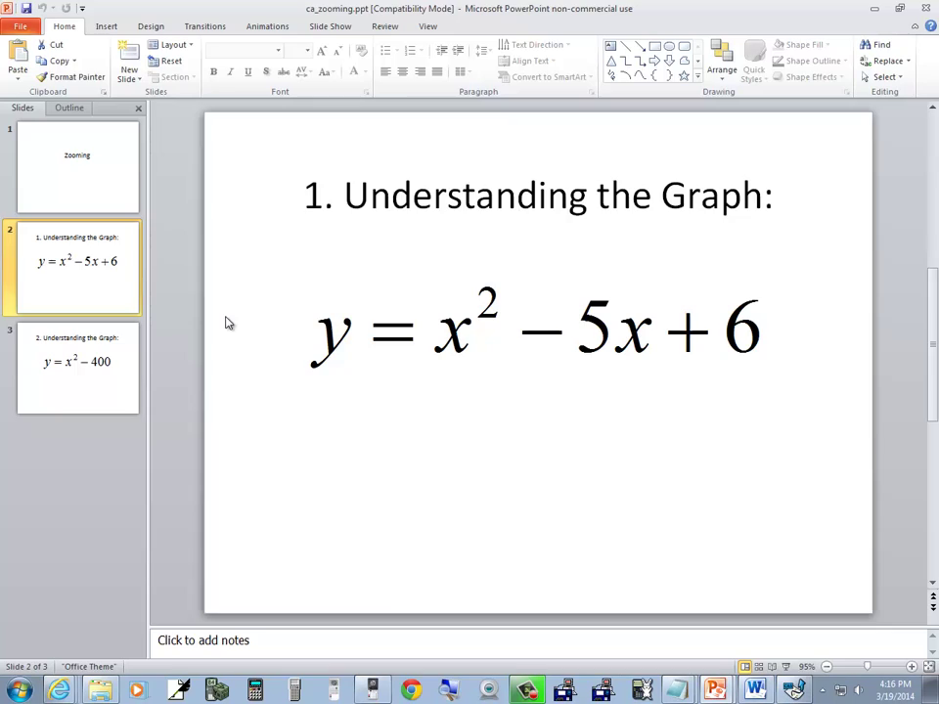
Step: Show PowerPoint slide 3 with y = x² − 400, then return to TI-Nspire
{"action": "key", "text": "alt+Tab"}
{"action": "left_click", "coordinate": [116, 363]}
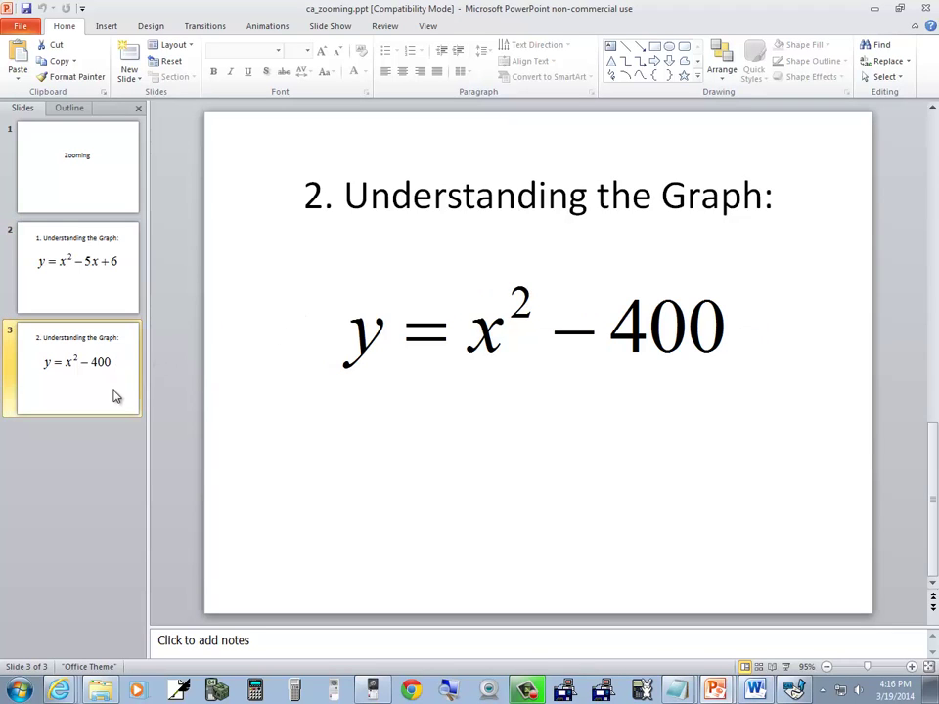
{"action": "key", "text": "alt+Tab"}
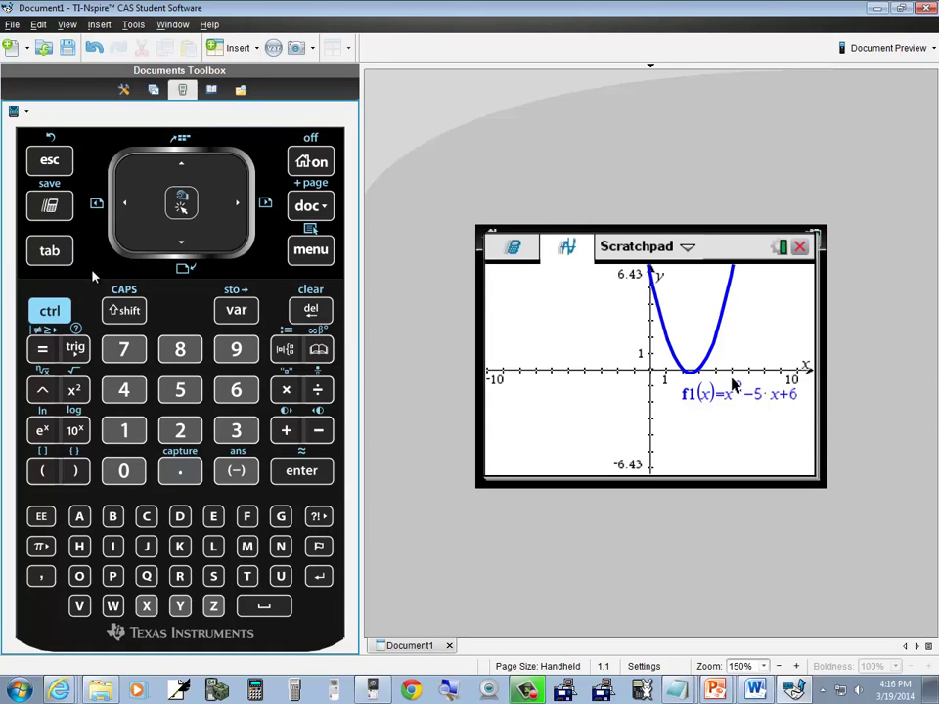
Step: Recall the f1(x) definition and delete its x² − 5x + 6 expression
{"action": "left_click", "coordinate": [56, 258]}
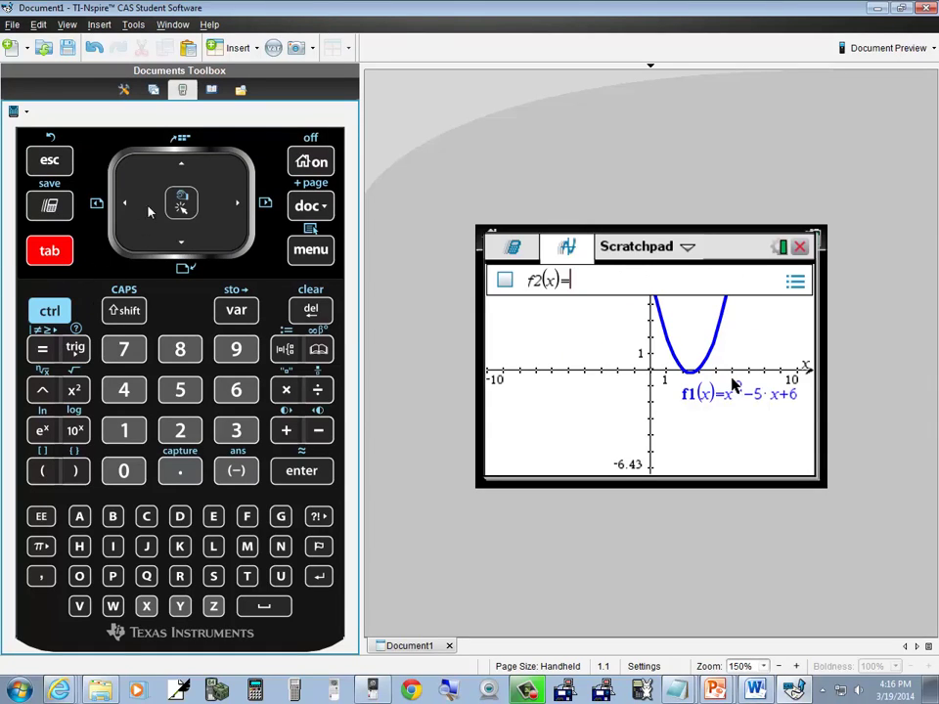
{"action": "left_click", "coordinate": [179, 168]}
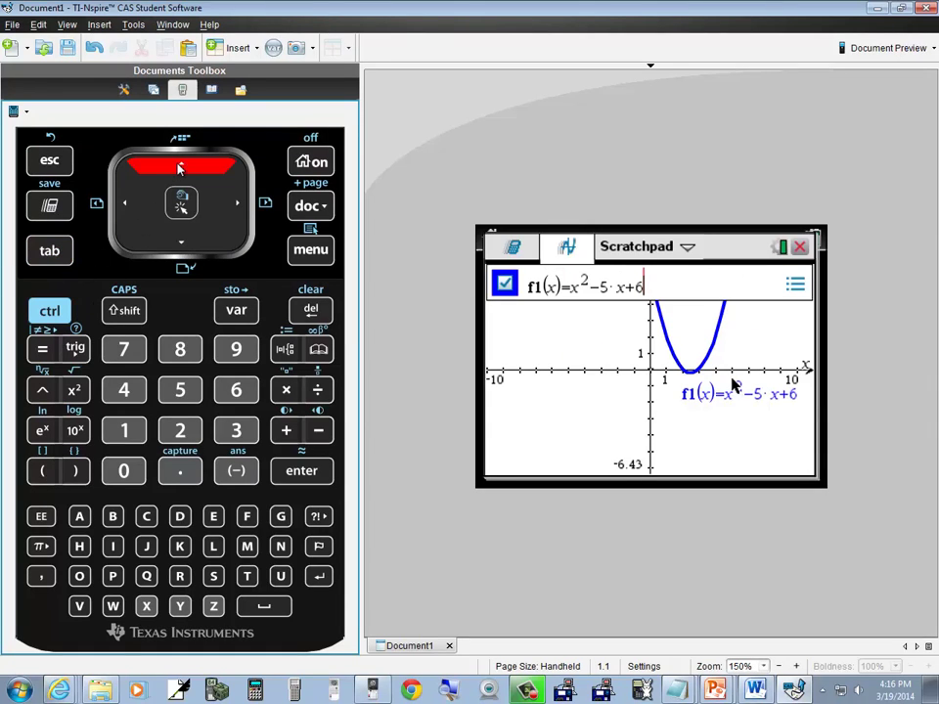
{"action": "left_click", "coordinate": [311, 311]}
{"action": "left_click", "coordinate": [311, 311]}
{"action": "left_click", "coordinate": [311, 311]}
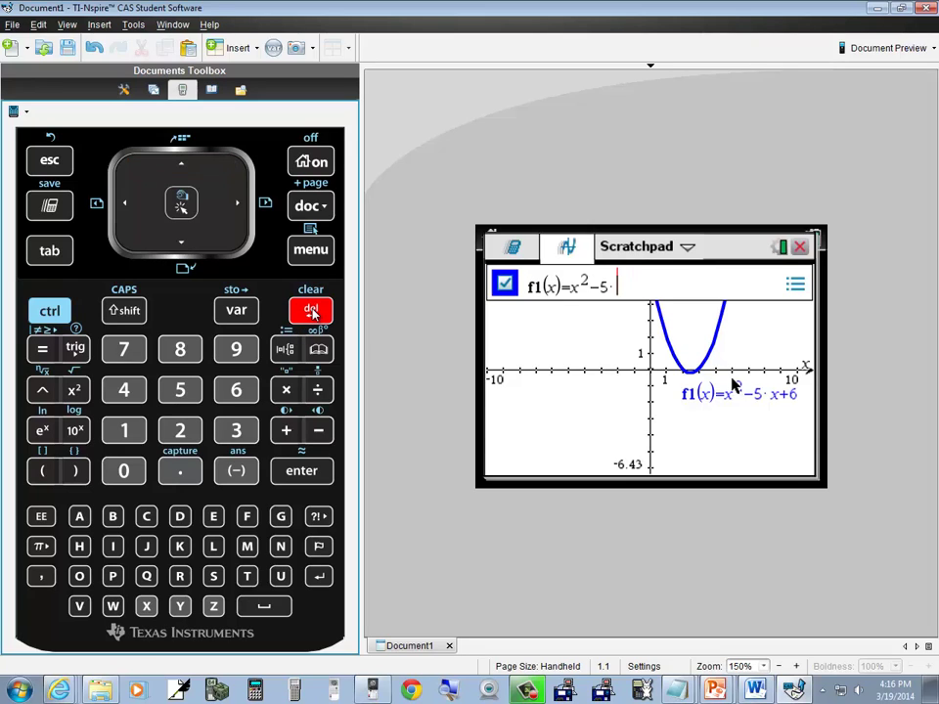
{"action": "left_click", "coordinate": [311, 311]}
{"action": "left_click", "coordinate": [311, 311]}
{"action": "left_click", "coordinate": [312, 311]}
{"action": "left_click", "coordinate": [311, 311]}
{"action": "left_click", "coordinate": [311, 311]}
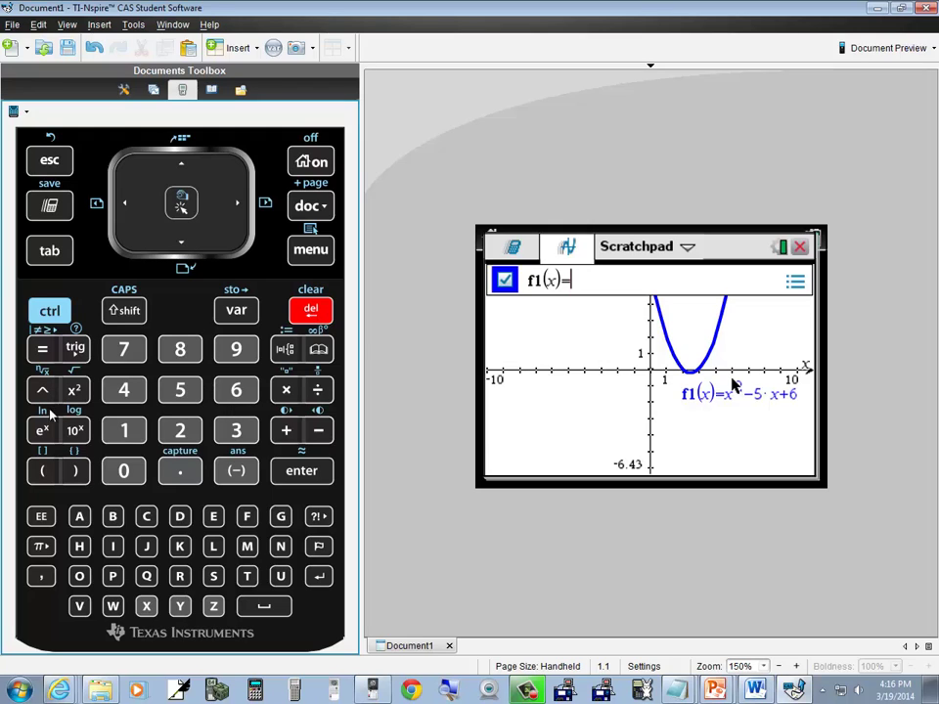
Step: Enter x² − 400 as the new f1(x) and graph it
{"action": "type", "text": "x"}
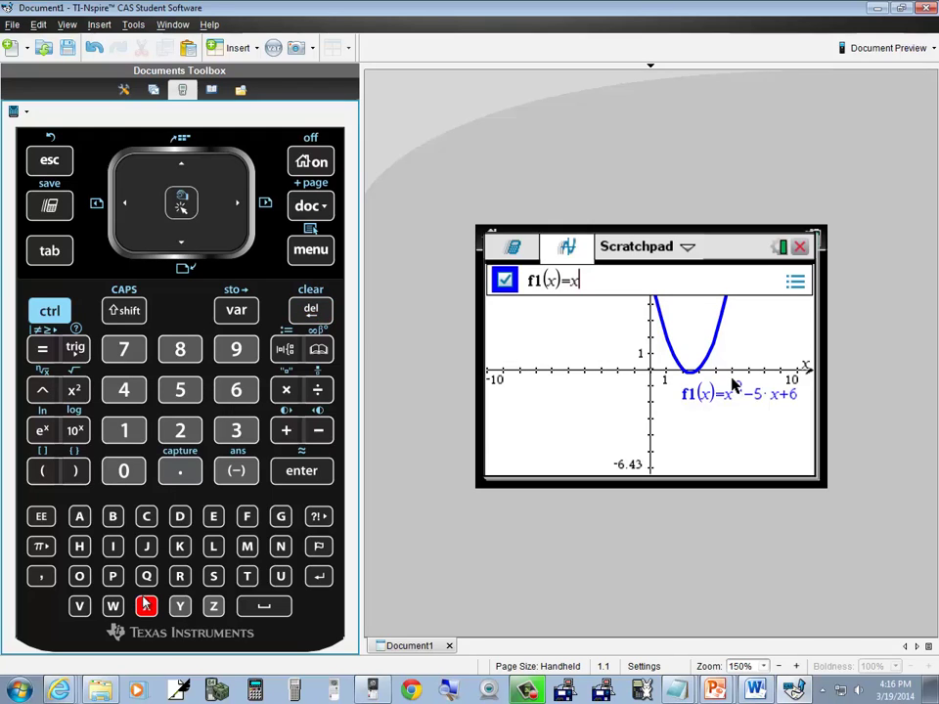
{"action": "left_click", "coordinate": [75, 390]}
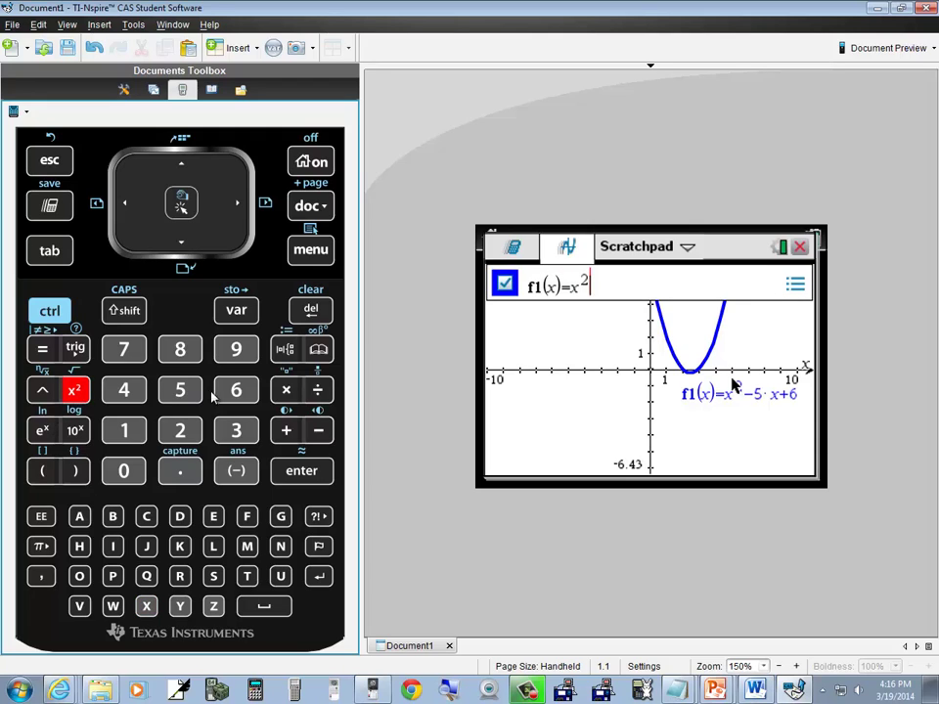
{"action": "left_click", "coordinate": [323, 431]}
{"action": "left_click", "coordinate": [123, 390]}
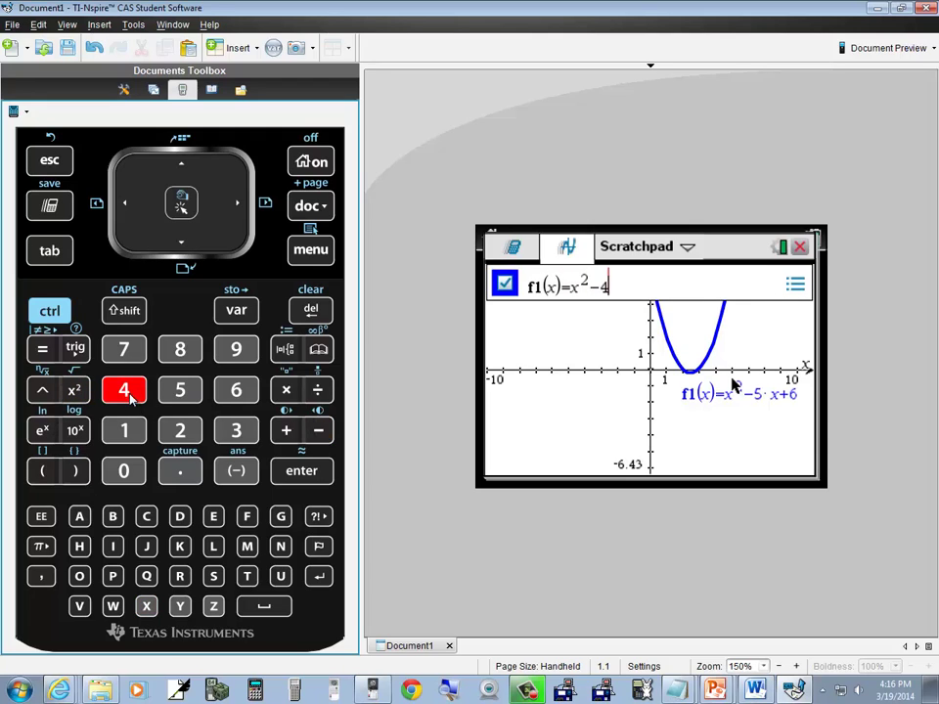
{"action": "left_click", "coordinate": [125, 471]}
{"action": "left_click", "coordinate": [125, 471]}
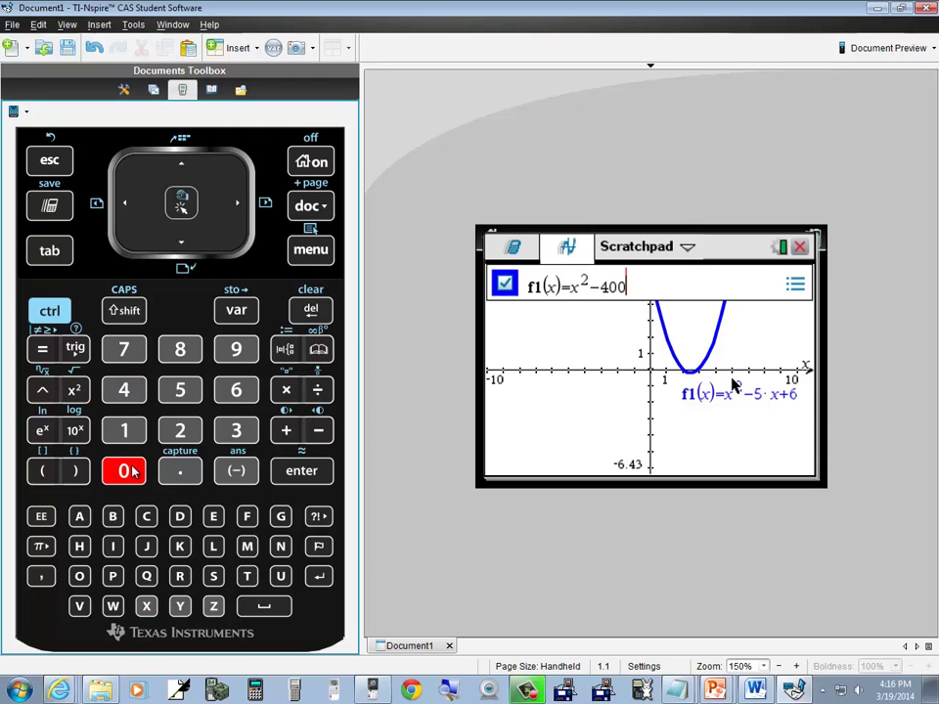
{"action": "left_click", "coordinate": [298, 472]}
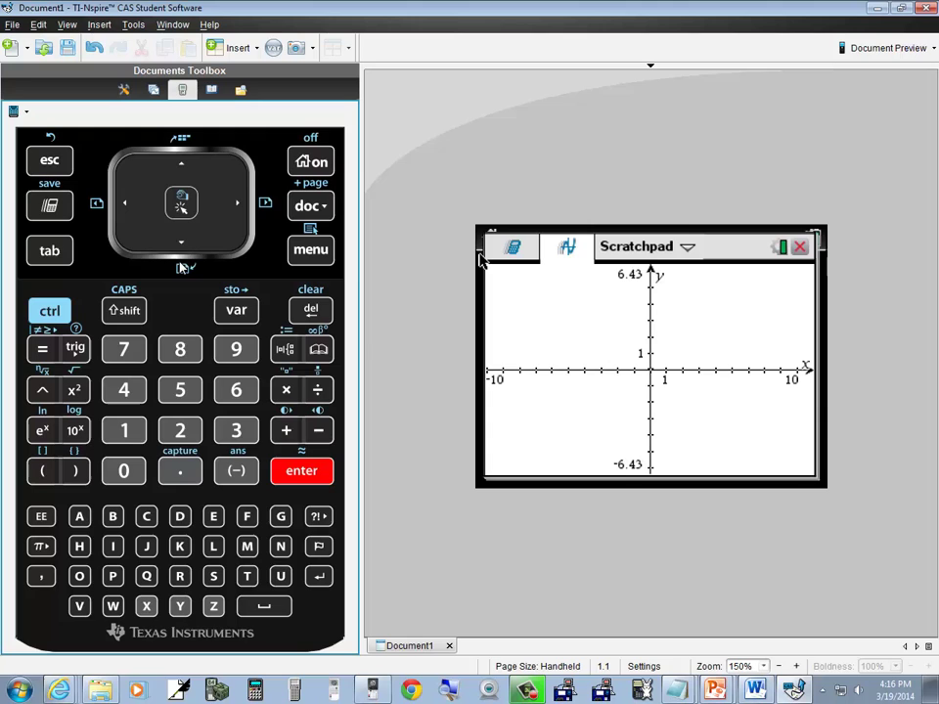
Step: Start Window / Zoom > Zoom – Out and bring the centre cursor down onto the x-axis
{"action": "left_click", "coordinate": [309, 251]}
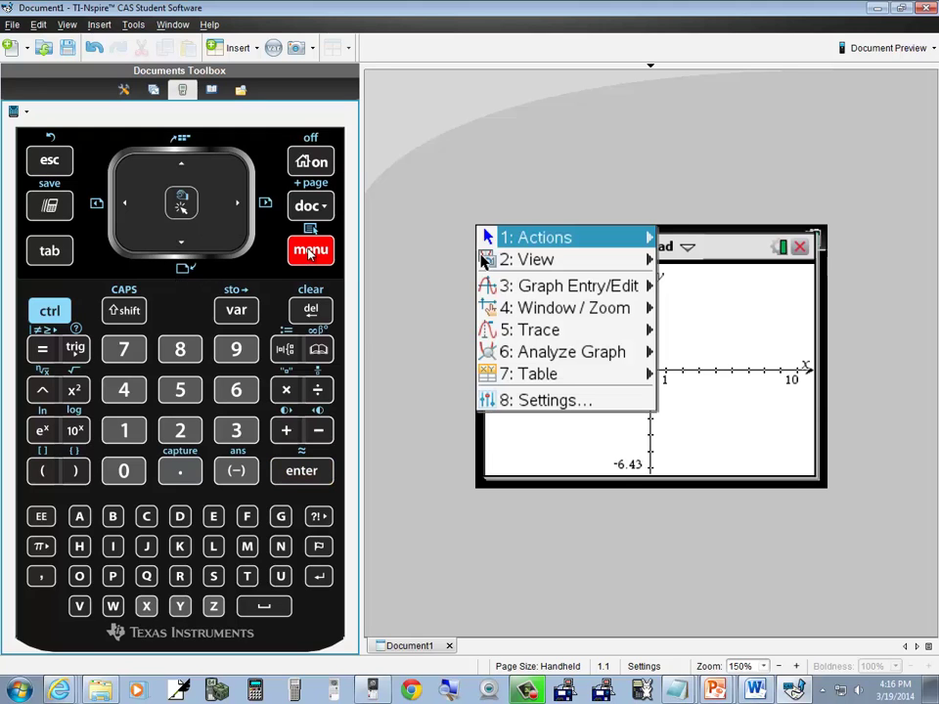
{"action": "left_click", "coordinate": [124, 391]}
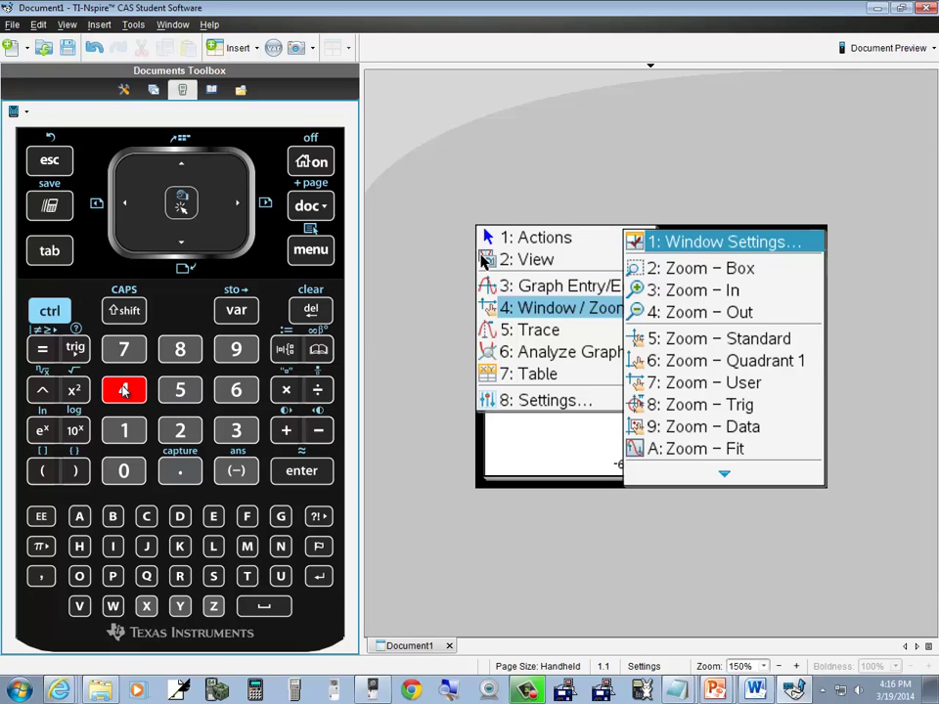
{"action": "key", "text": "3"}
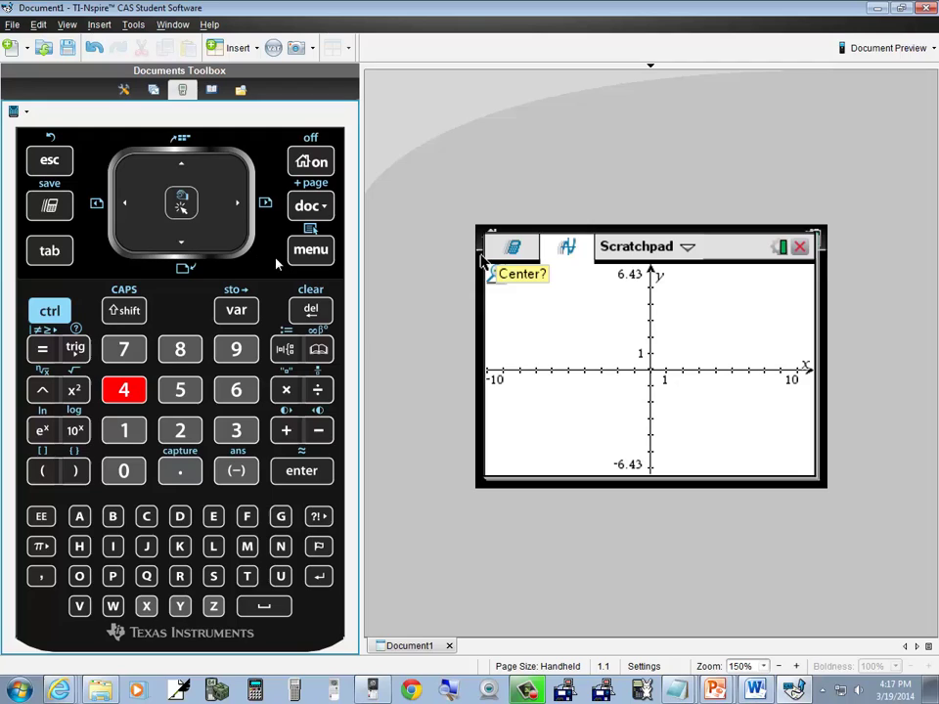
{"action": "left_click", "coordinate": [233, 206]}
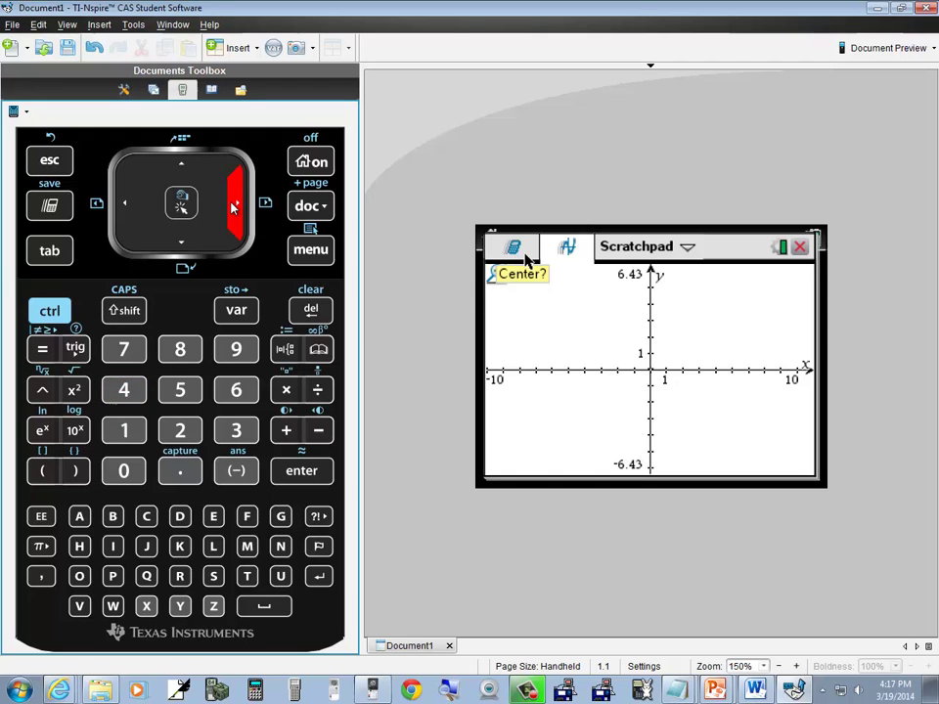
{"action": "left_click", "coordinate": [233, 206]}
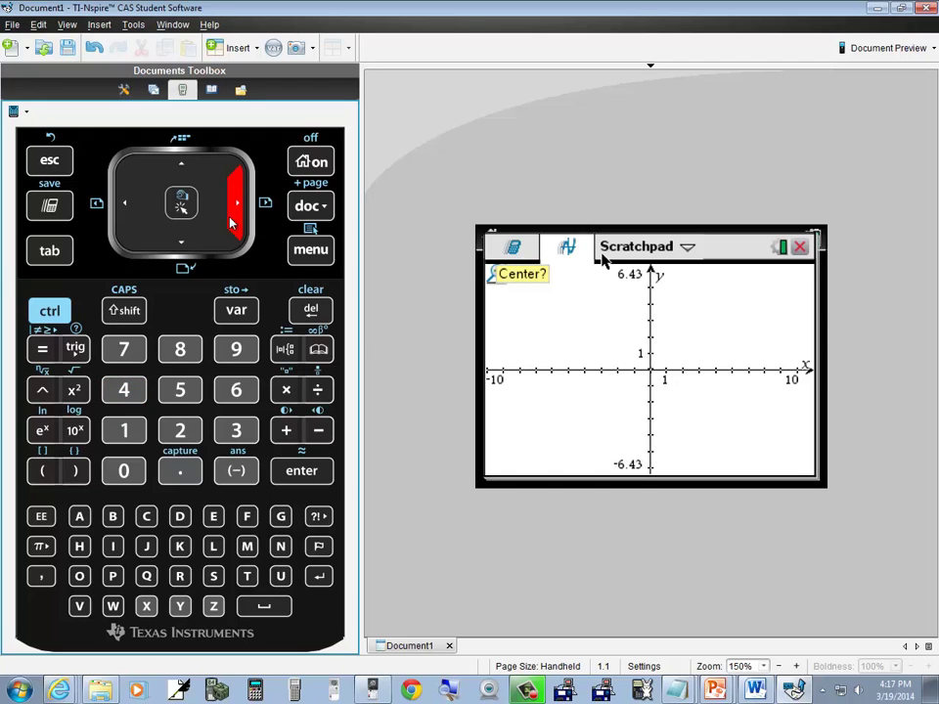
{"action": "left_click", "coordinate": [188, 245]}
{"action": "left_click", "coordinate": [189, 245]}
{"action": "left_click", "coordinate": [189, 245]}
{"action": "left_click", "coordinate": [189, 245]}
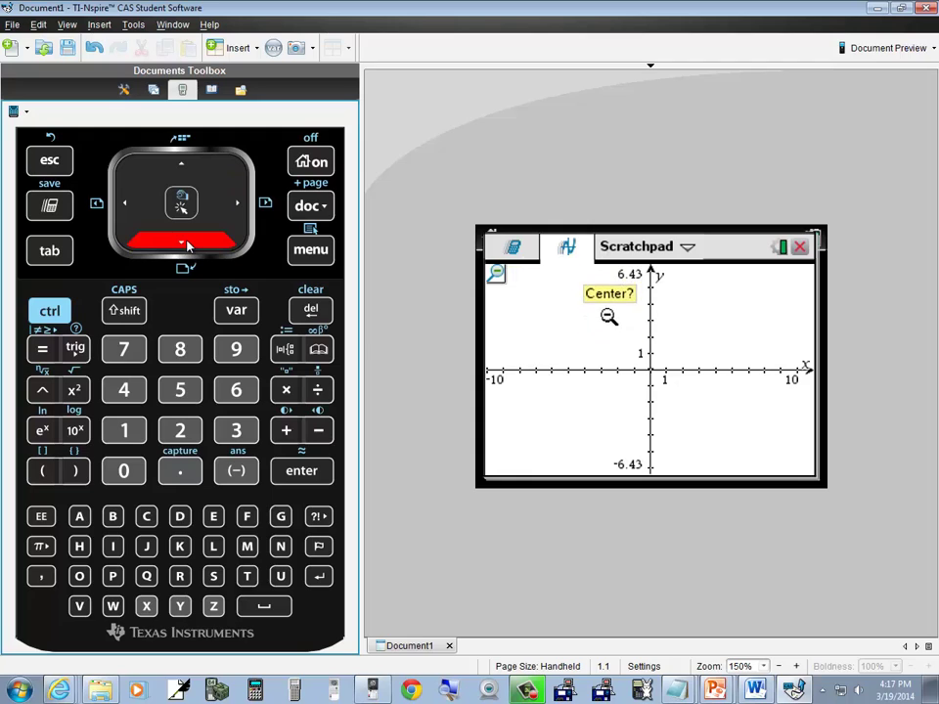
{"action": "left_click", "coordinate": [189, 245]}
{"action": "left_click", "coordinate": [188, 245]}
Step: Move the zoom centre to the origin and zoom out twice, to x −40.91 to 39.09
{"action": "left_click", "coordinate": [241, 205]}
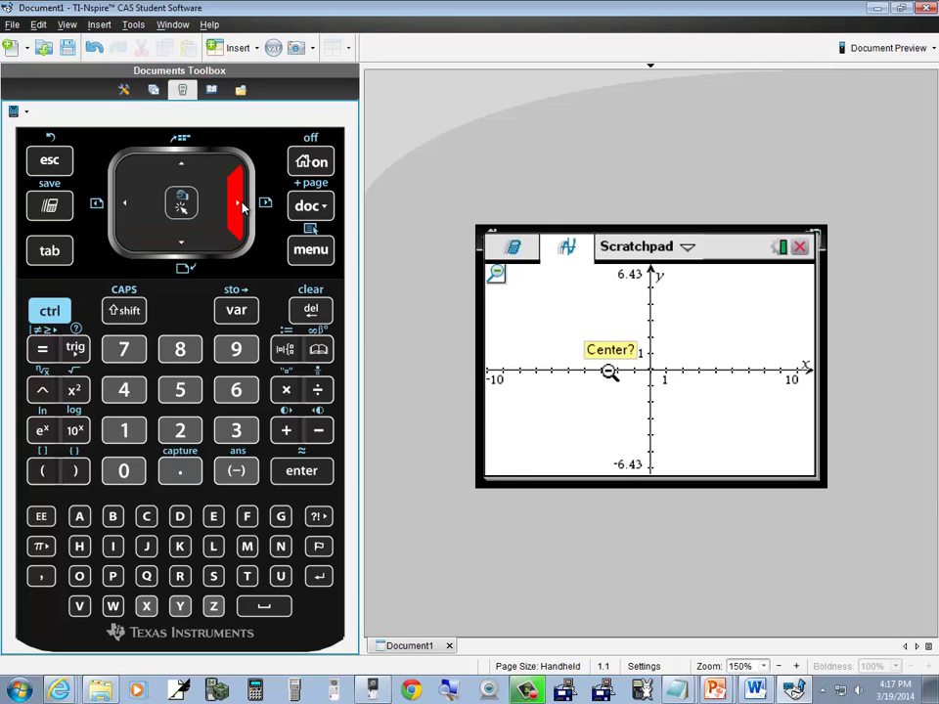
{"action": "left_click", "coordinate": [242, 206]}
{"action": "left_click", "coordinate": [242, 206]}
{"action": "left_click", "coordinate": [242, 205]}
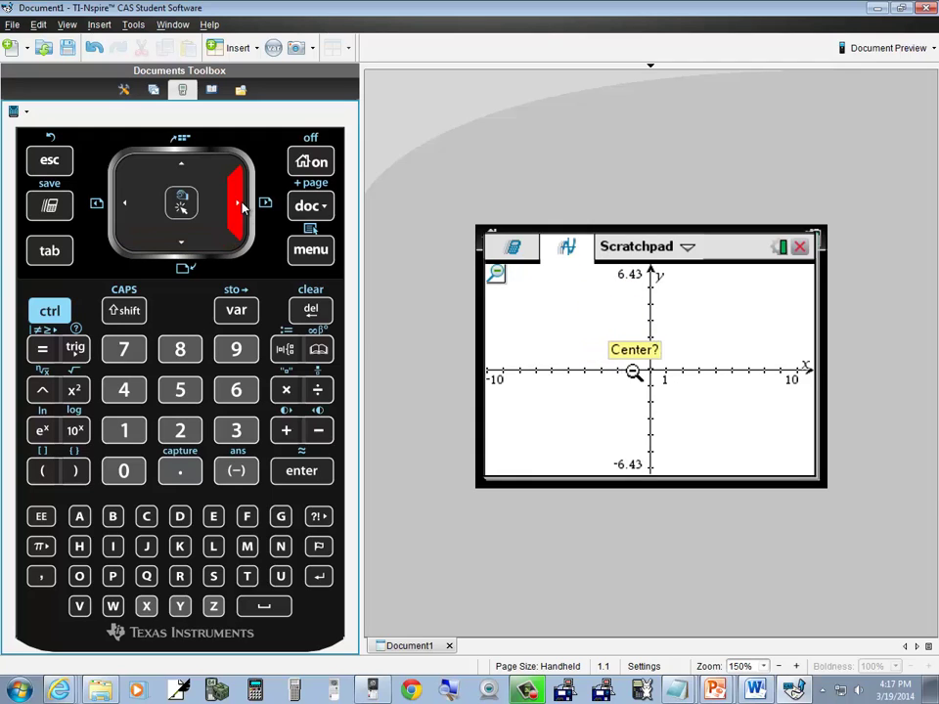
{"action": "left_click", "coordinate": [242, 206]}
{"action": "left_click", "coordinate": [242, 205]}
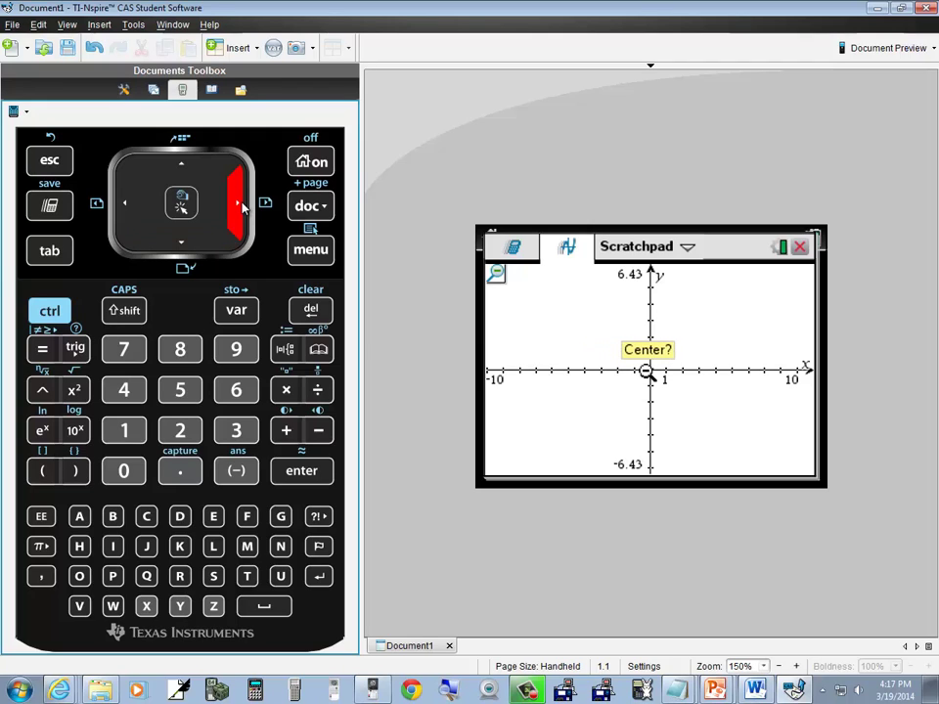
{"action": "left_click", "coordinate": [243, 205]}
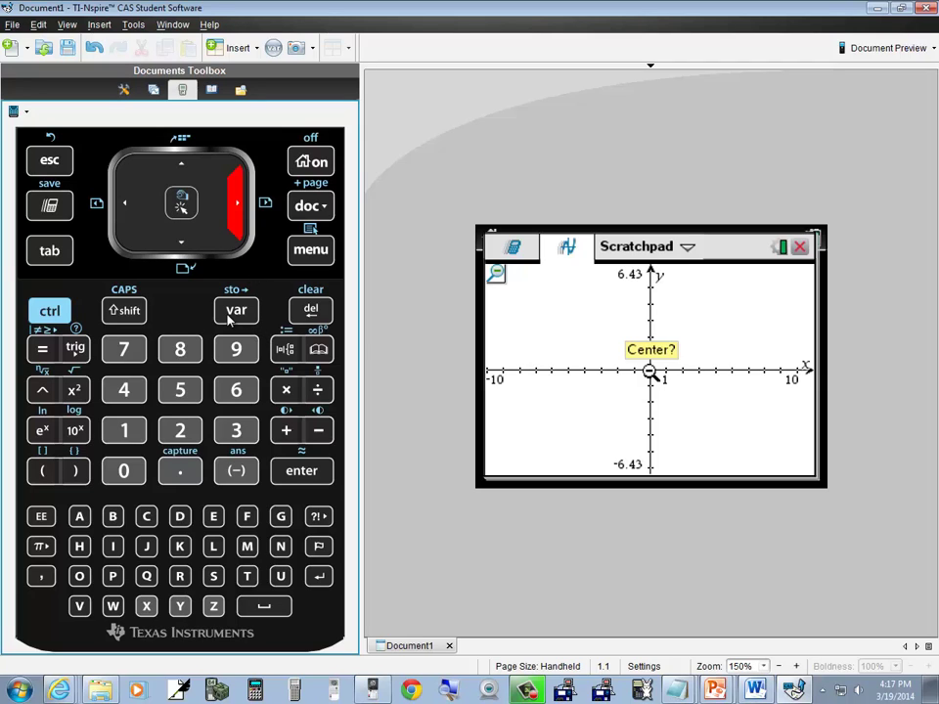
{"action": "left_click", "coordinate": [299, 474]}
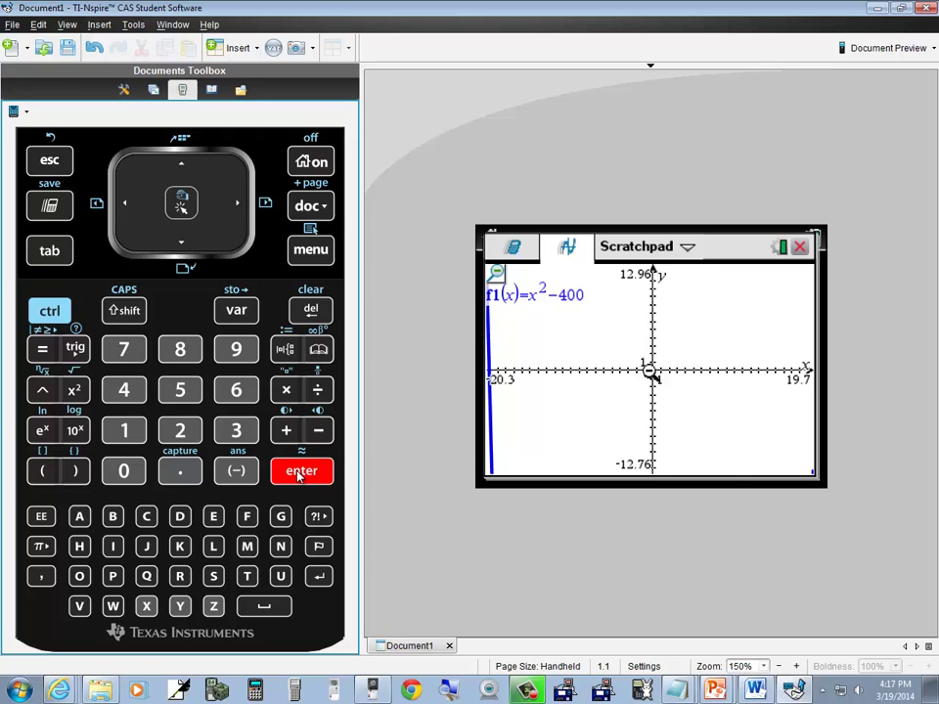
{"action": "left_click", "coordinate": [299, 474]}
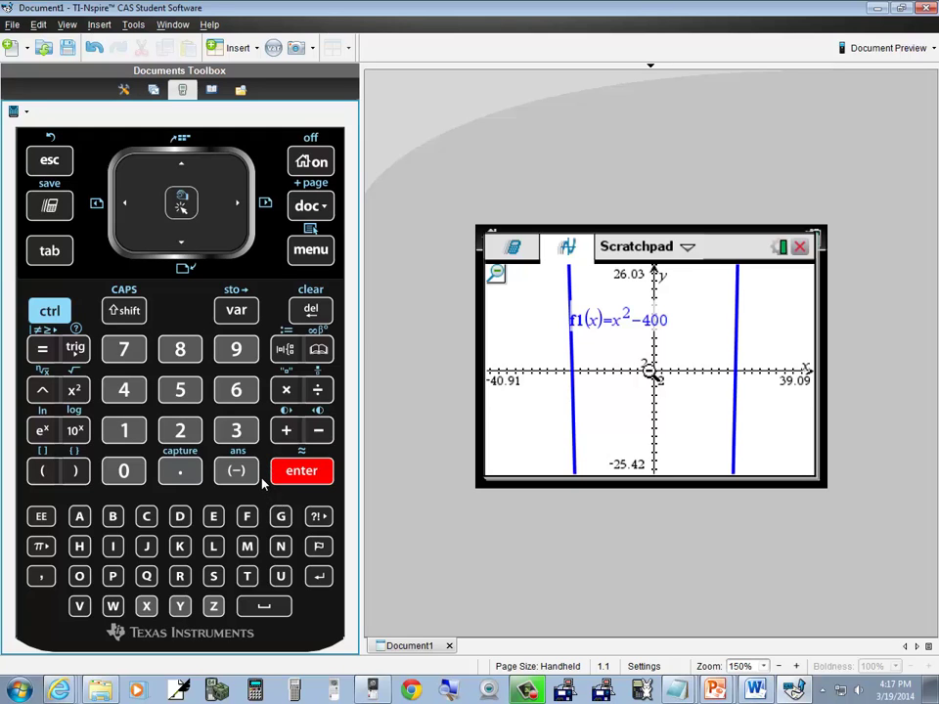
Step: Draw a Zoom – Box around the x-axis, giving x −26.09 to 25.89, y −4.68 to 5.02
{"action": "left_click", "coordinate": [310, 251]}
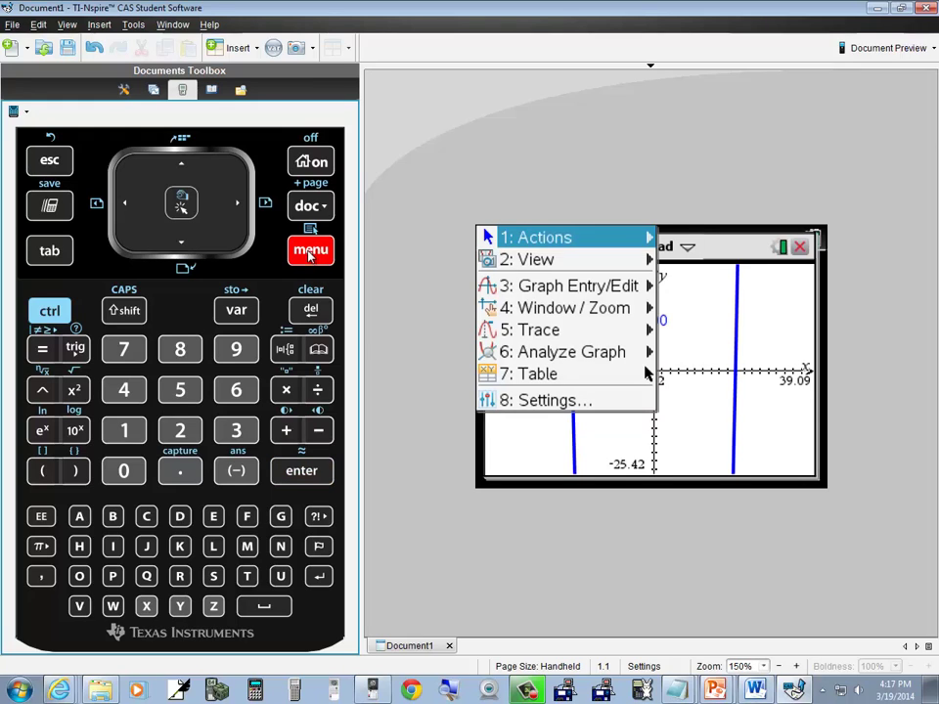
{"action": "left_click", "coordinate": [125, 393]}
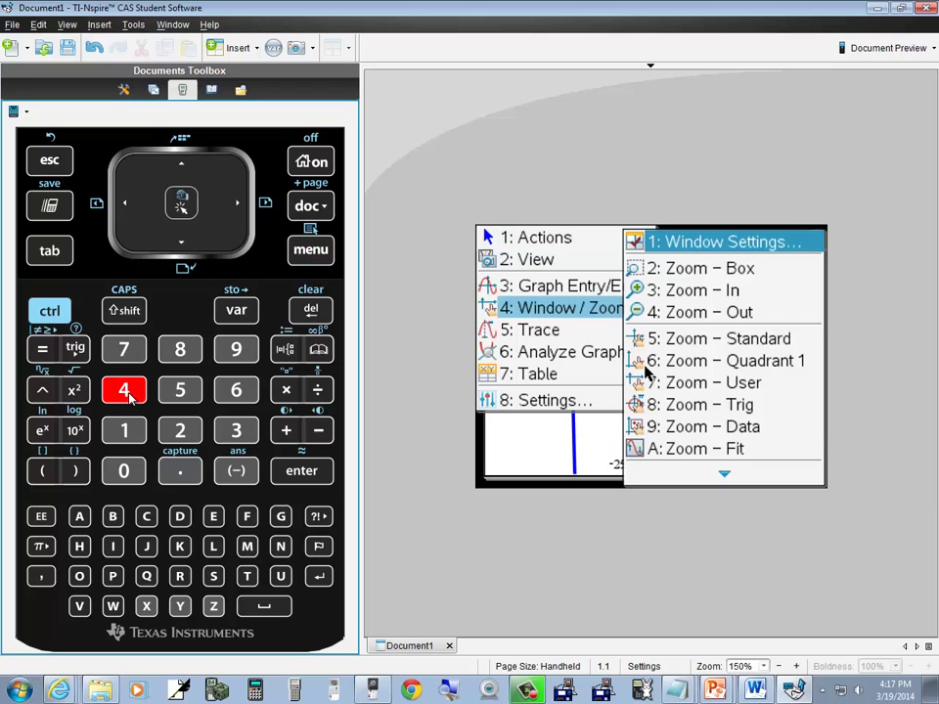
{"action": "left_click", "coordinate": [182, 431]}
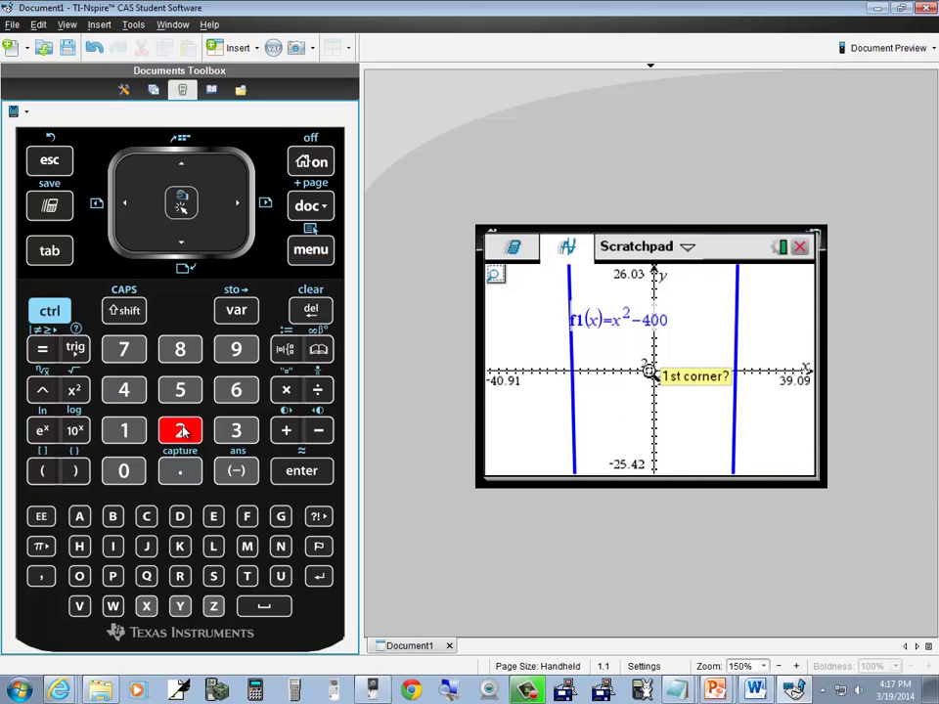
{"action": "left_click", "coordinate": [553, 355]}
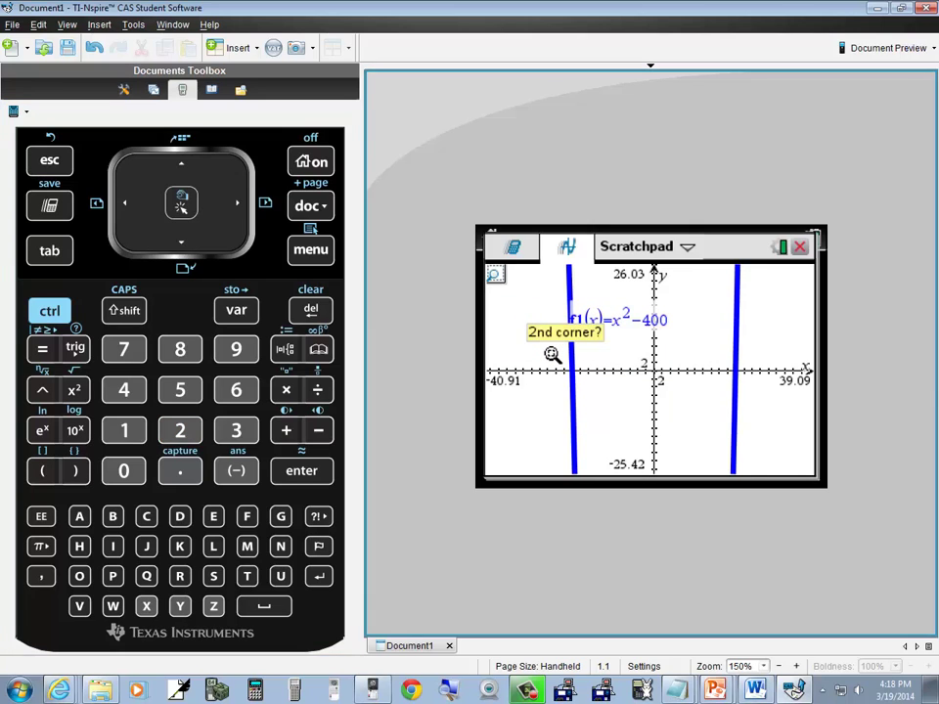
{"action": "left_click", "coordinate": [763, 391]}
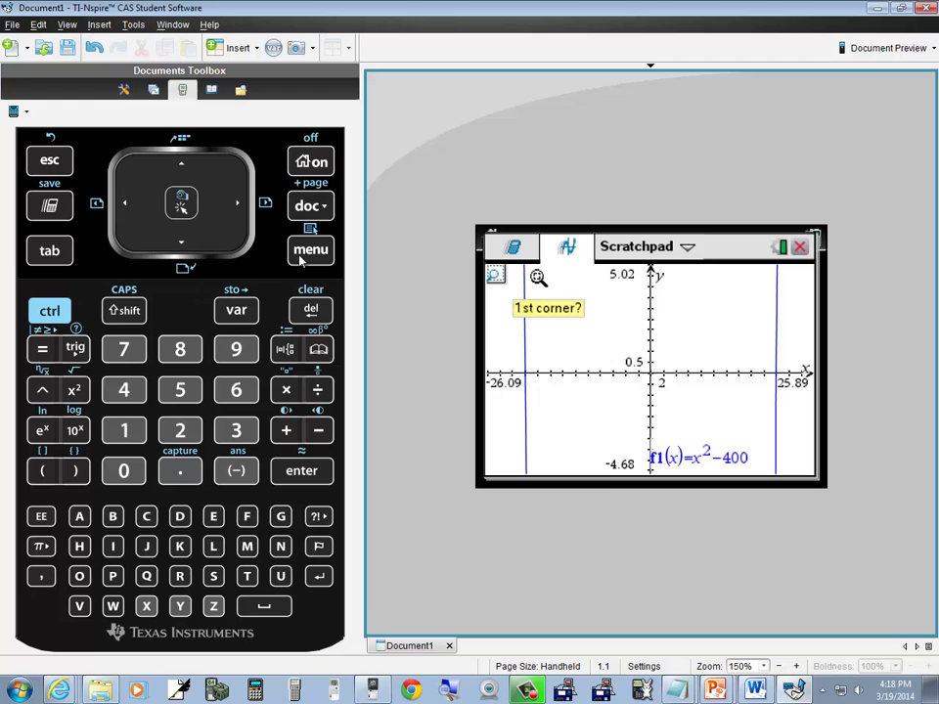
Step: Apply Zoom – Standard so the graph shows x −10 to 10 and y −6.43 to 6.43
{"action": "key", "text": "ctrl+m"}
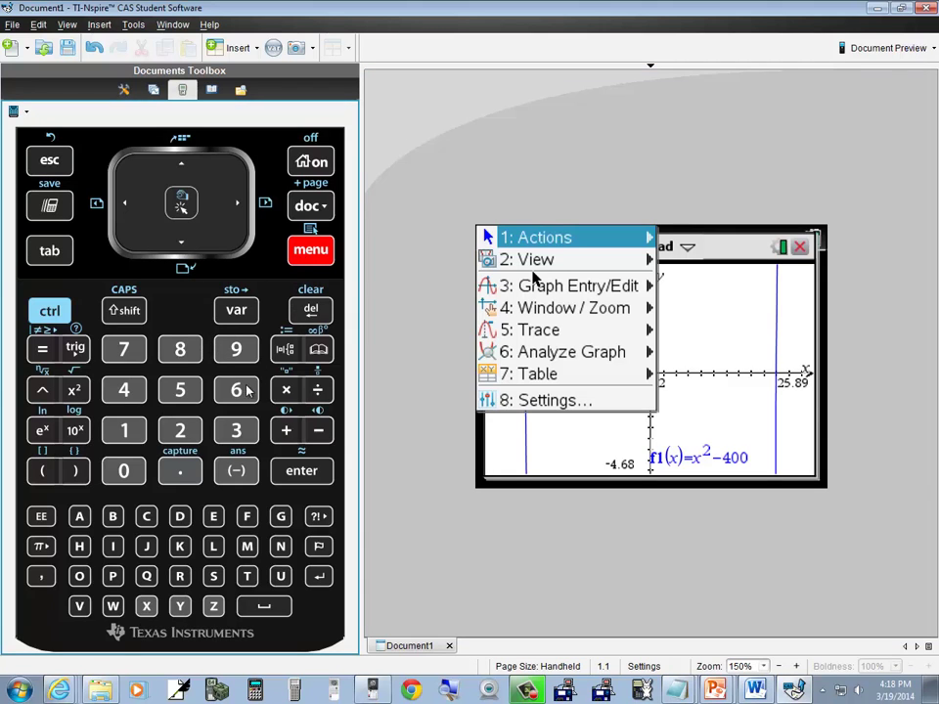
{"action": "left_click", "coordinate": [125, 391]}
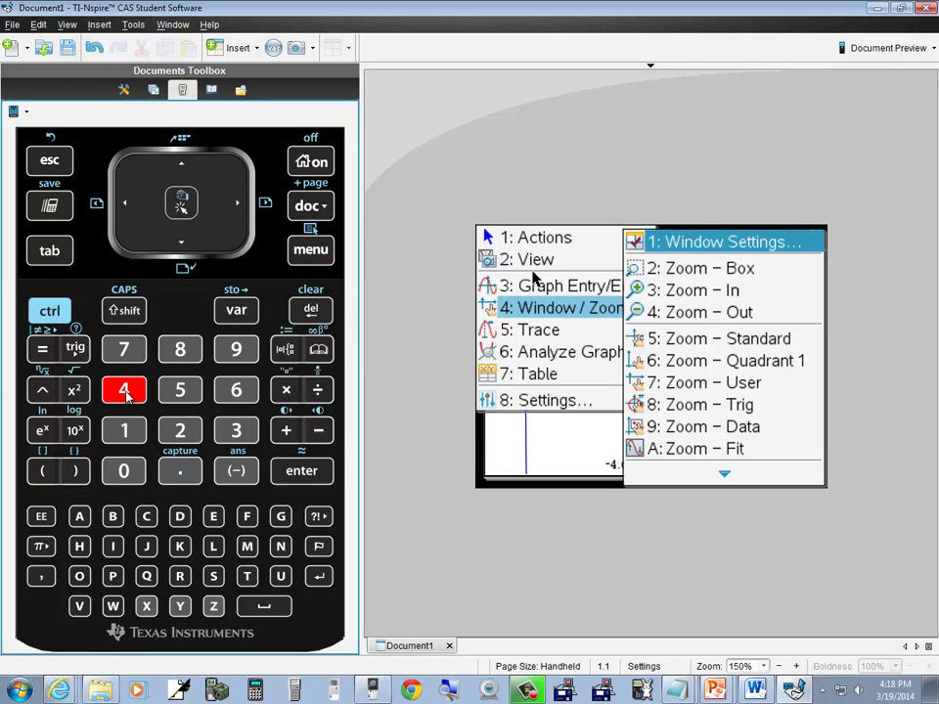
{"action": "left_click", "coordinate": [180, 391]}
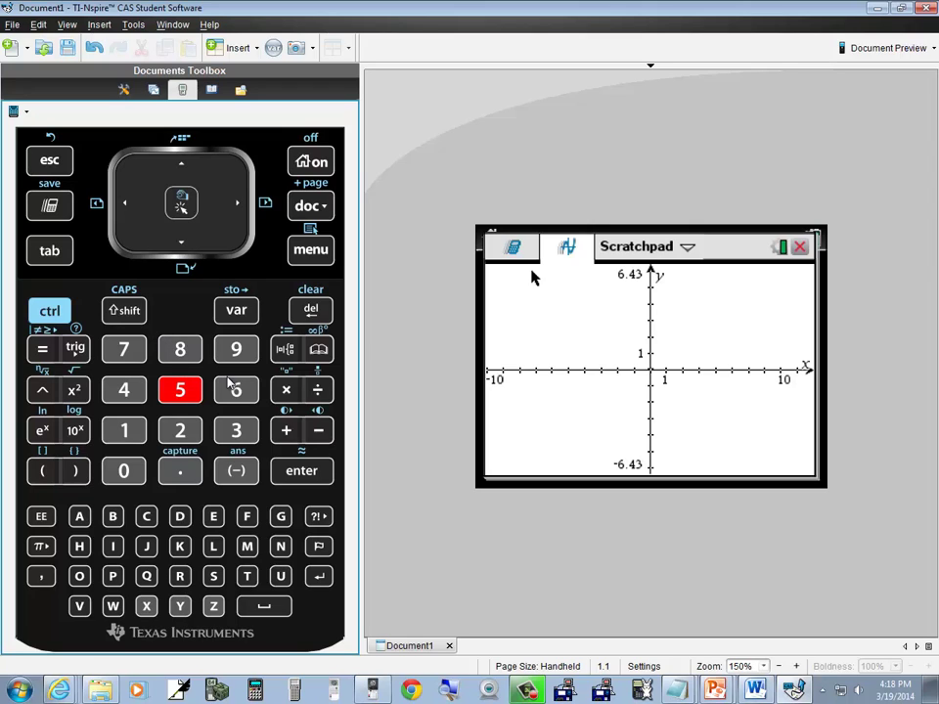
Step: Open Window Settings from the Window/Zoom menu, which lists XMin −10 and XMax 10
{"action": "left_click", "coordinate": [309, 252]}
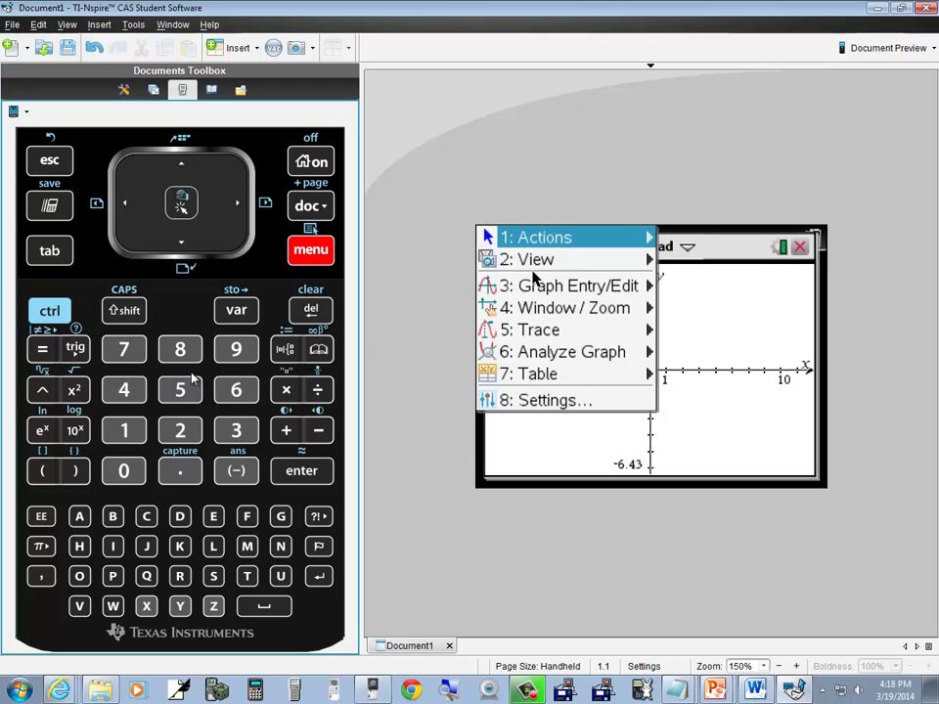
{"action": "left_click", "coordinate": [124, 390]}
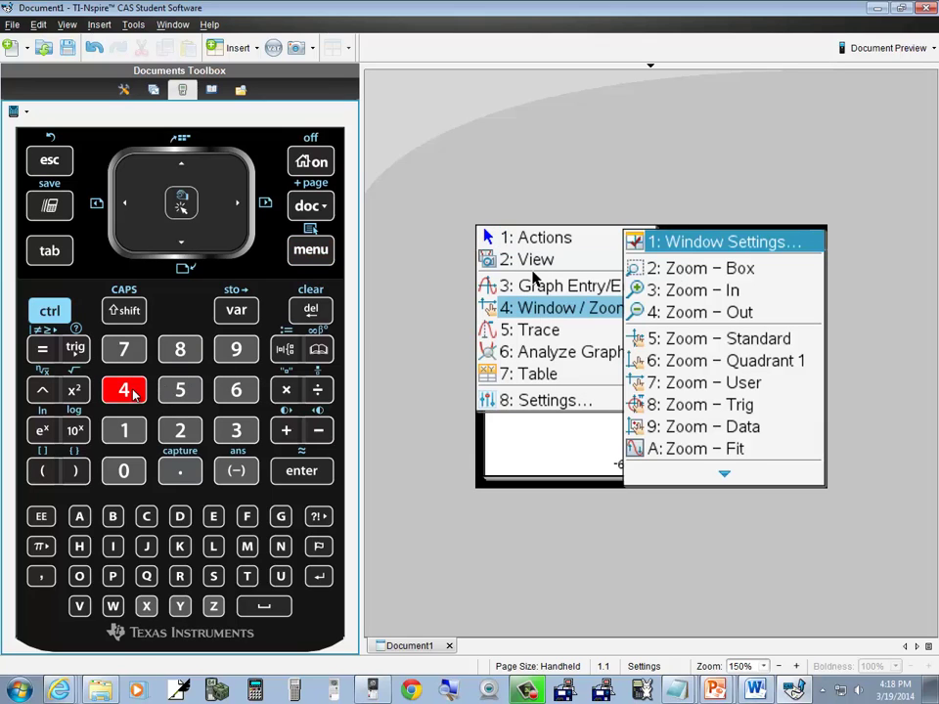
{"action": "left_click", "coordinate": [301, 471]}
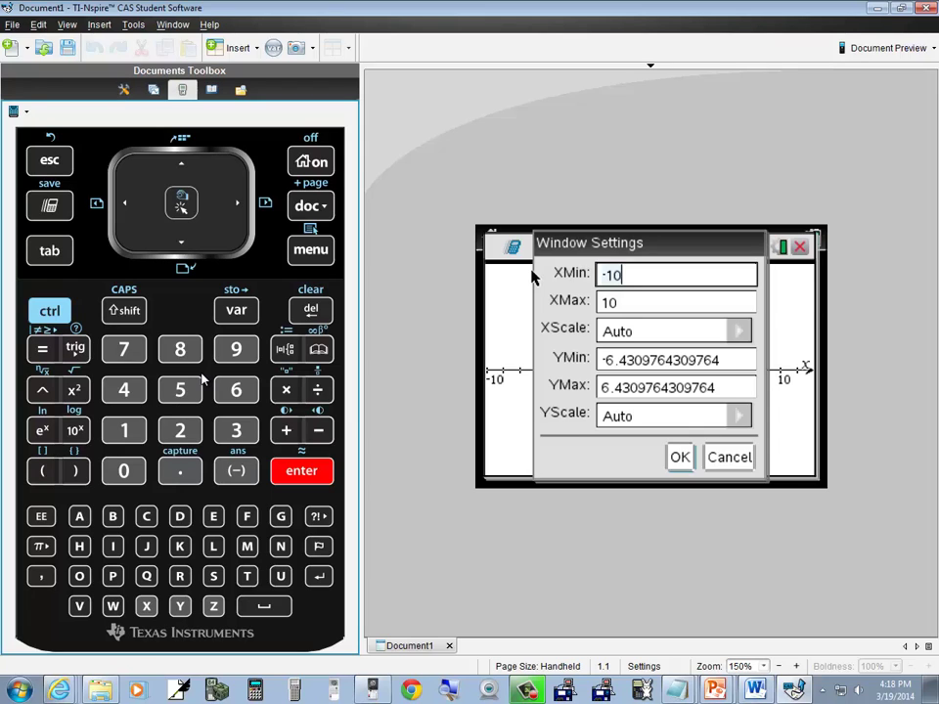
Step: Set the x-window to XMin −40, XMax 40 and XScale 10
{"action": "left_click", "coordinate": [311, 310]}
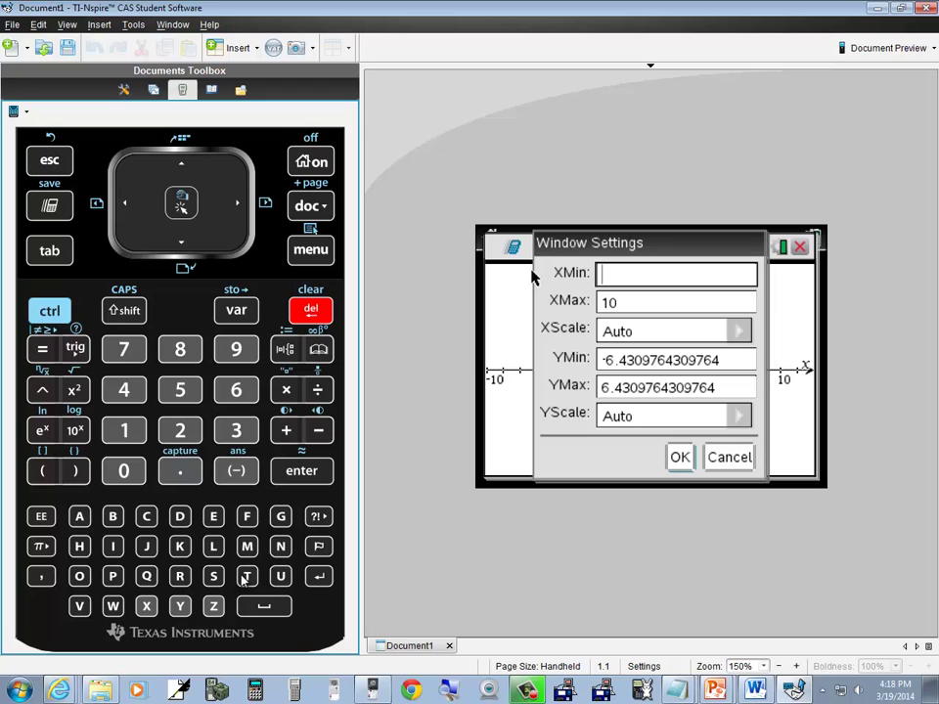
{"action": "left_click", "coordinate": [237, 471]}
{"action": "left_click", "coordinate": [131, 397]}
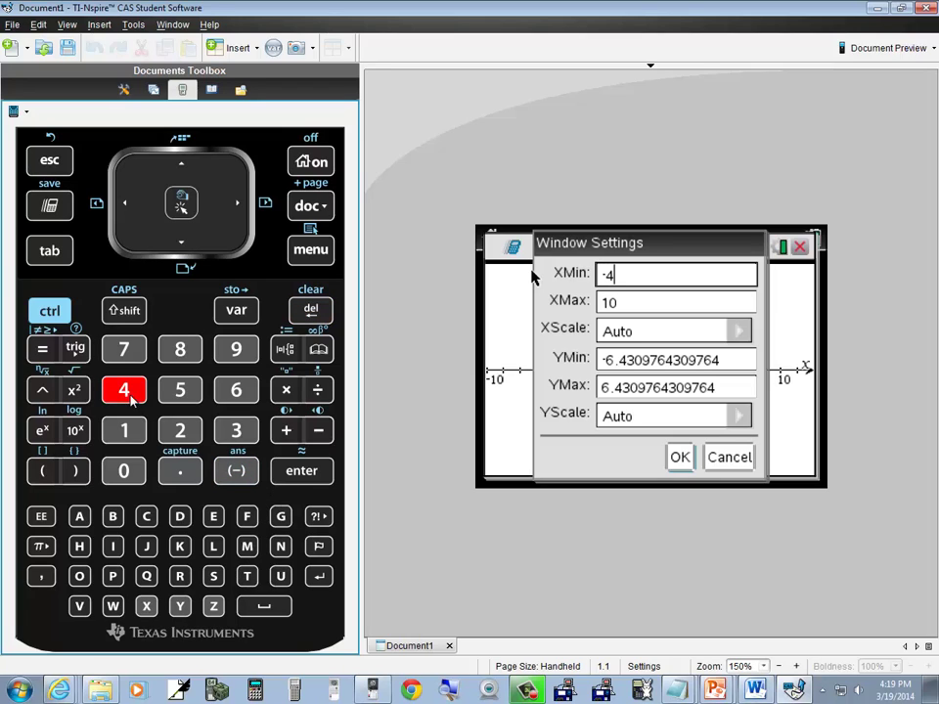
{"action": "left_click", "coordinate": [124, 472]}
{"action": "left_click", "coordinate": [182, 243]}
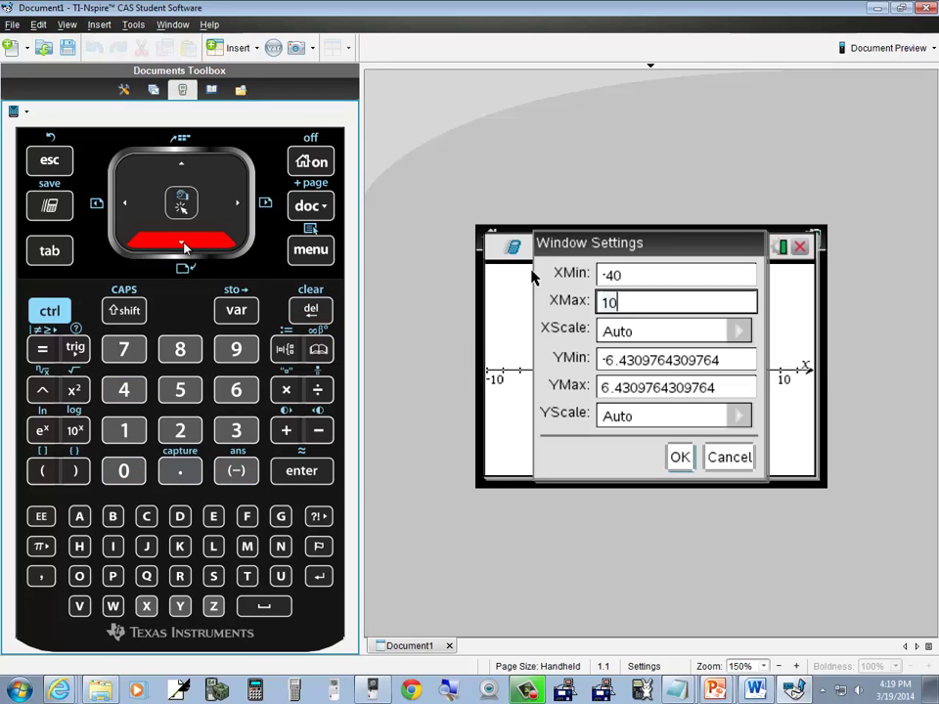
{"action": "left_click", "coordinate": [311, 310]}
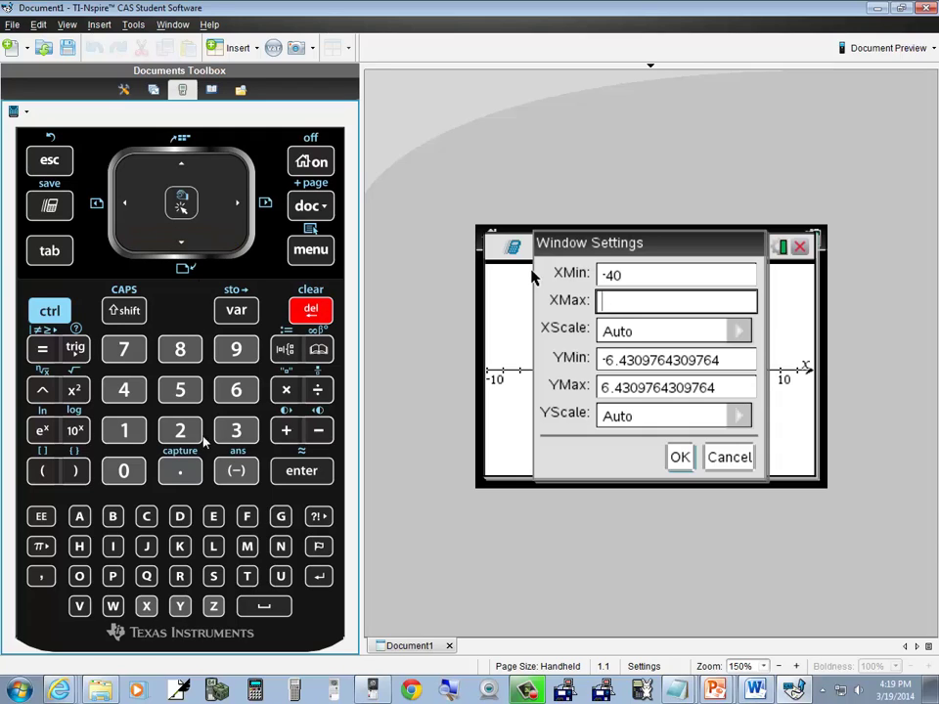
{"action": "type", "text": "40"}
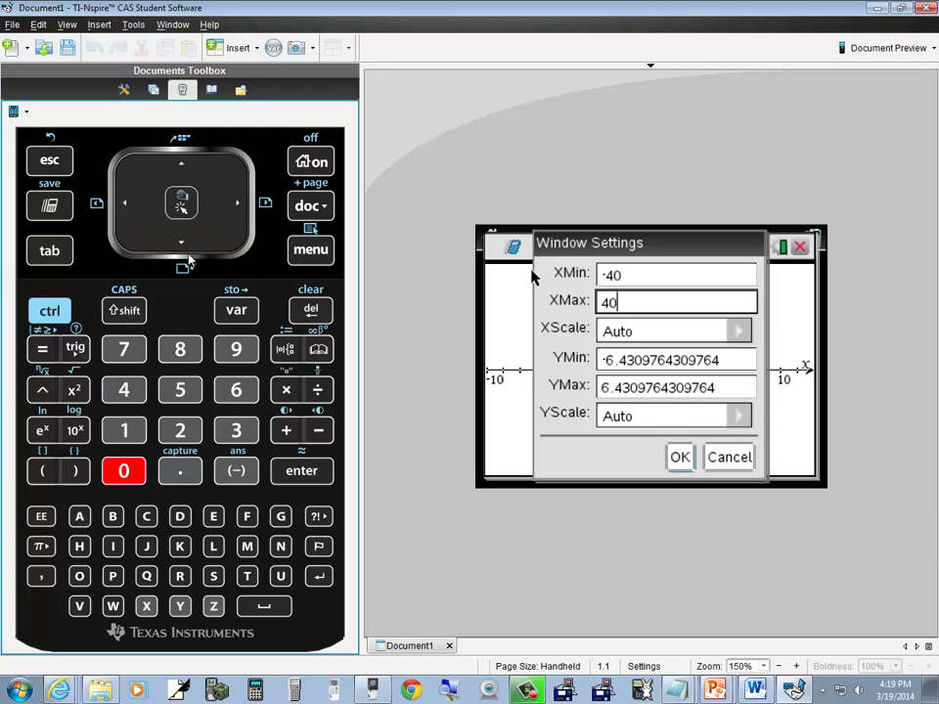
{"action": "left_click", "coordinate": [182, 243]}
{"action": "left_click", "coordinate": [312, 310]}
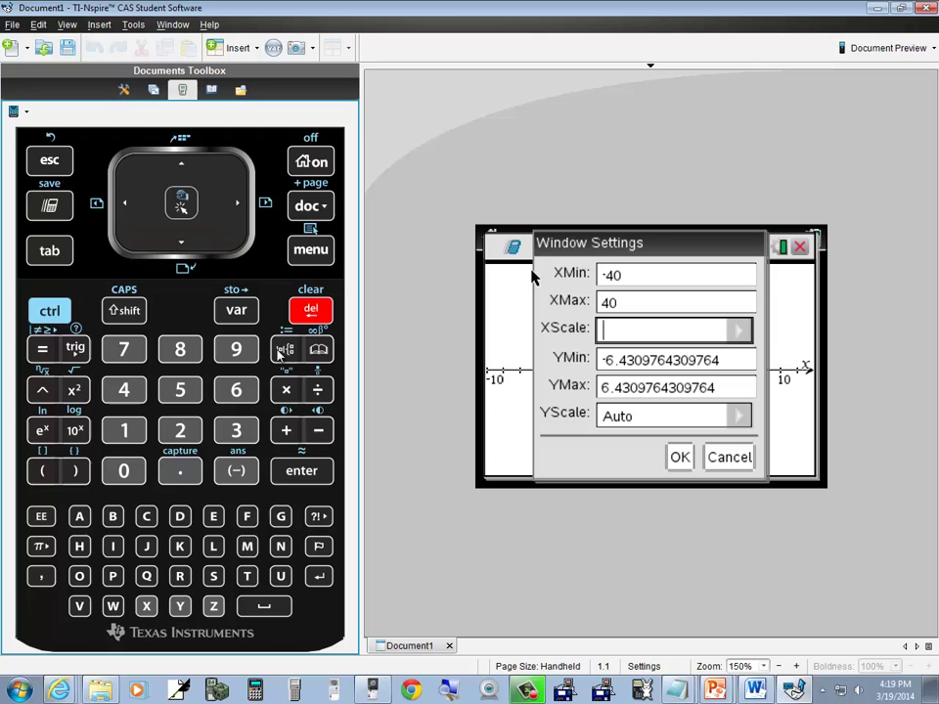
{"action": "type", "text": "10"}
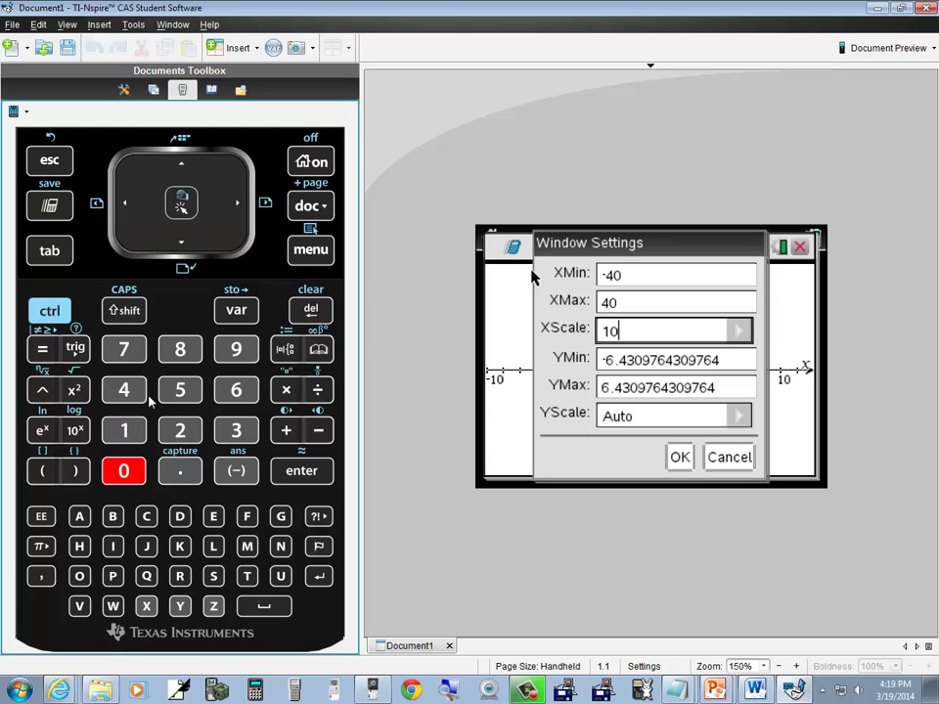
Step: Set the y-window to YMin −500, YMax 100 and YScale 100
{"action": "left_click", "coordinate": [181, 245]}
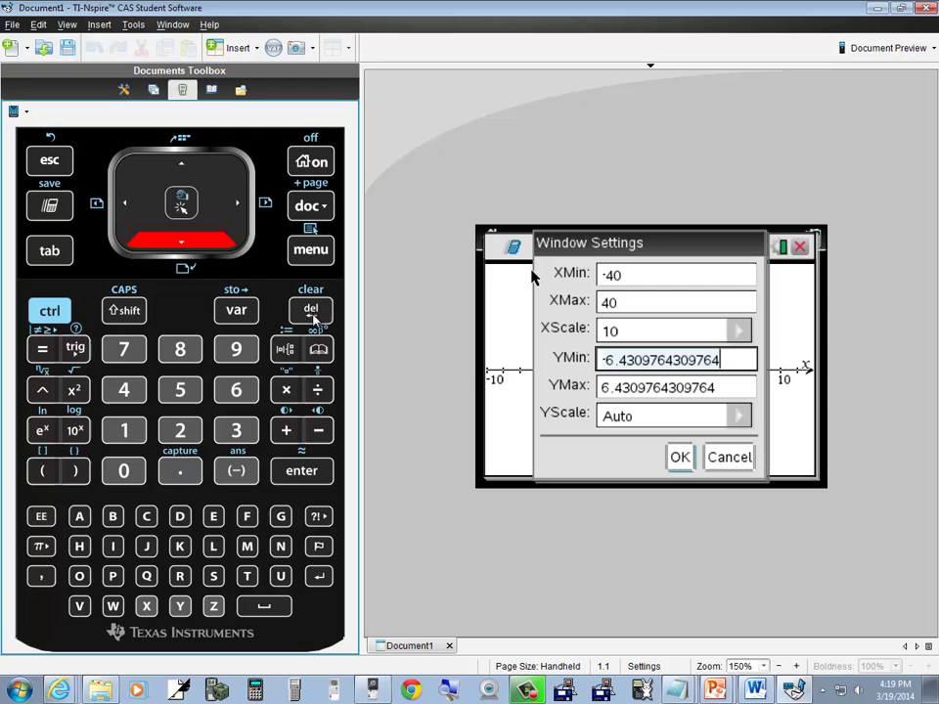
{"action": "key", "text": "BackSpace"}
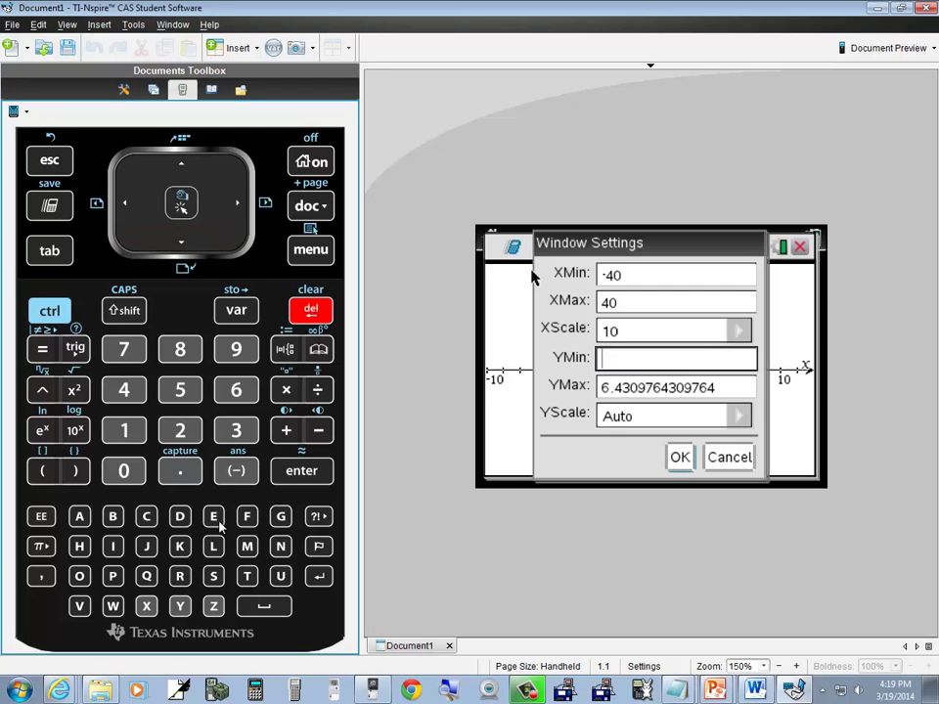
{"action": "type", "text": "-"}
{"action": "left_click", "coordinate": [186, 392]}
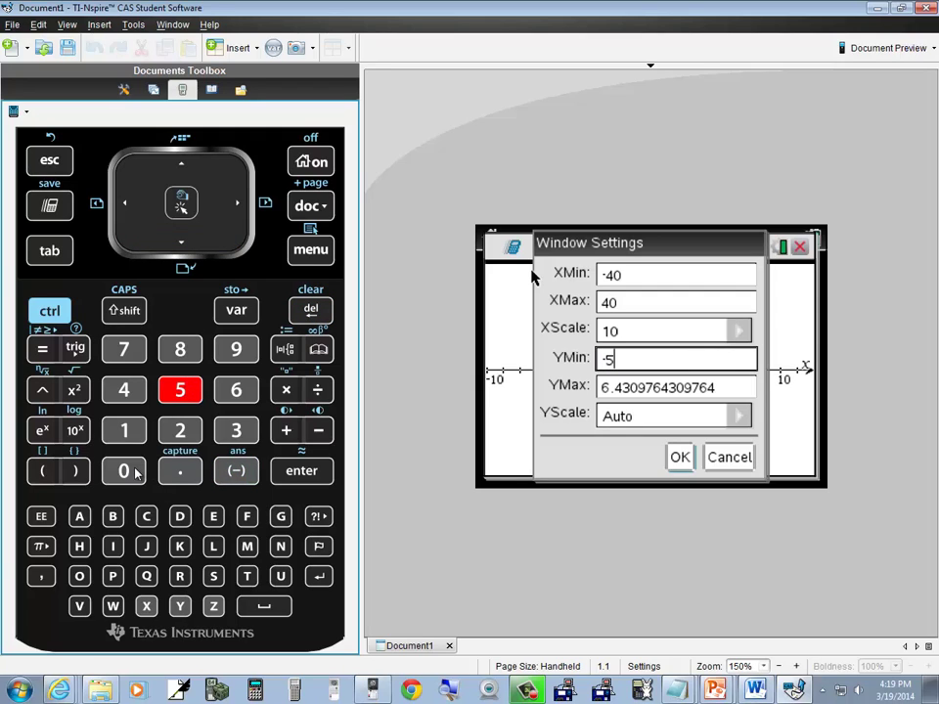
{"action": "left_click", "coordinate": [133, 472]}
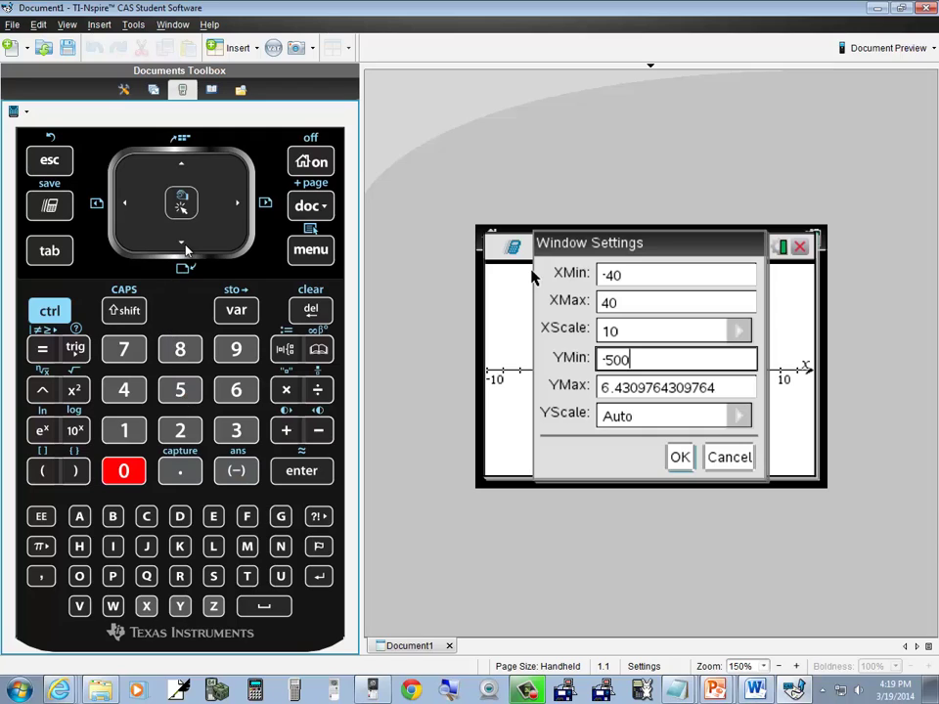
{"action": "key", "text": "Down"}
{"action": "left_click", "coordinate": [137, 431]}
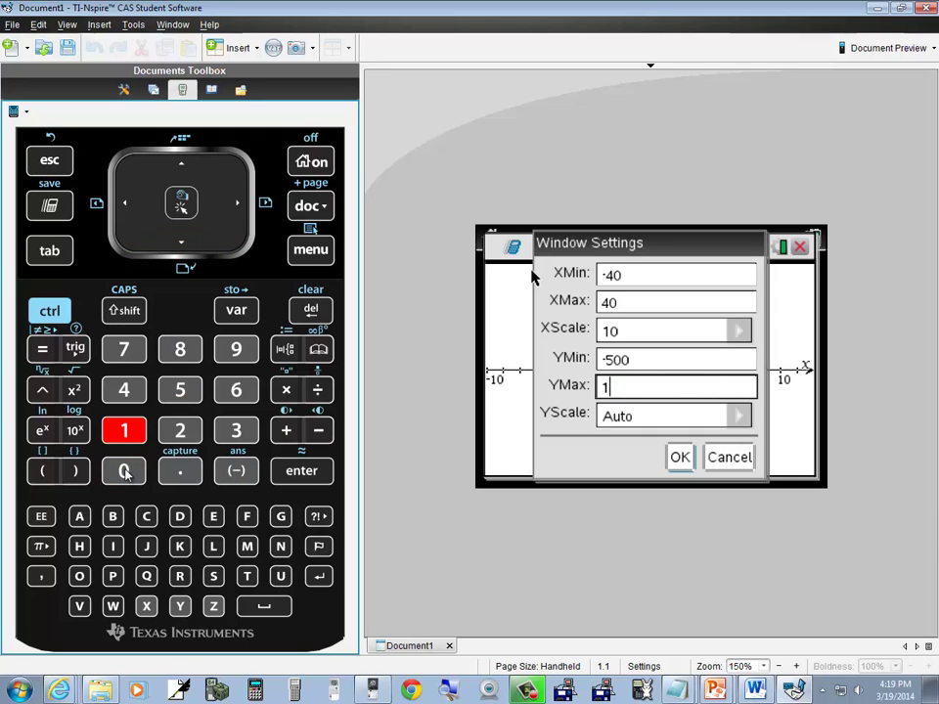
{"action": "left_click", "coordinate": [128, 471]}
{"action": "left_click", "coordinate": [128, 471]}
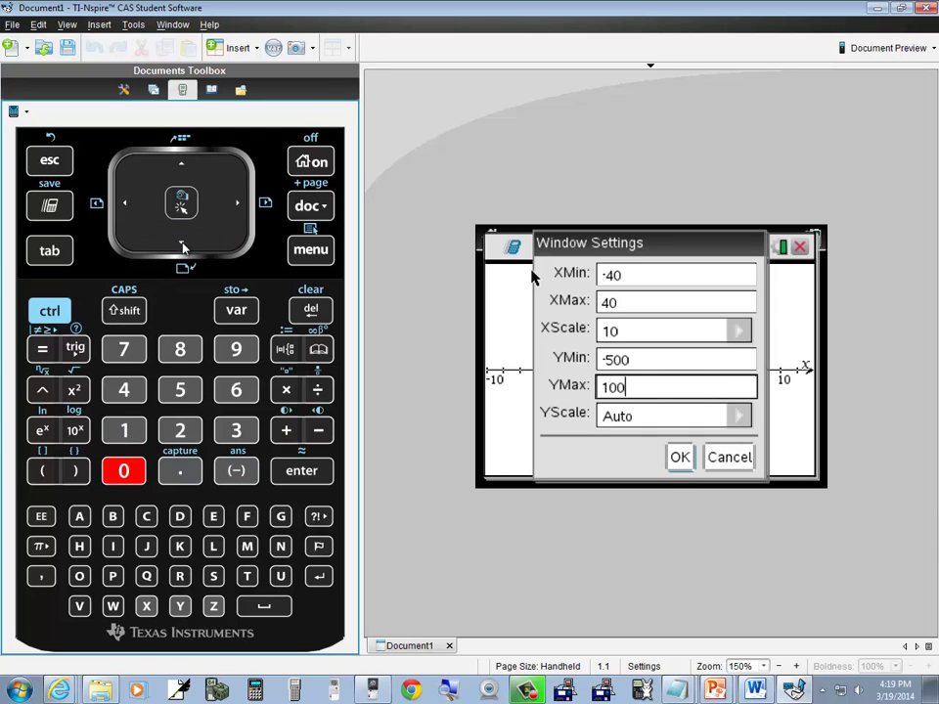
{"action": "key", "text": "Down"}
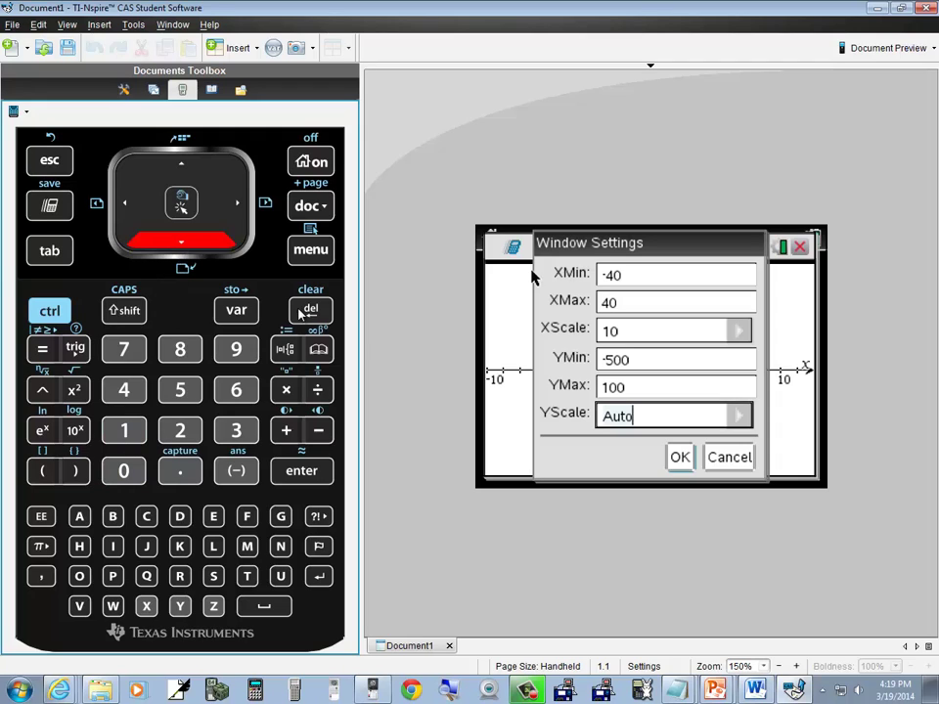
{"action": "key", "text": "BackSpace"}
{"action": "left_click", "coordinate": [137, 430]}
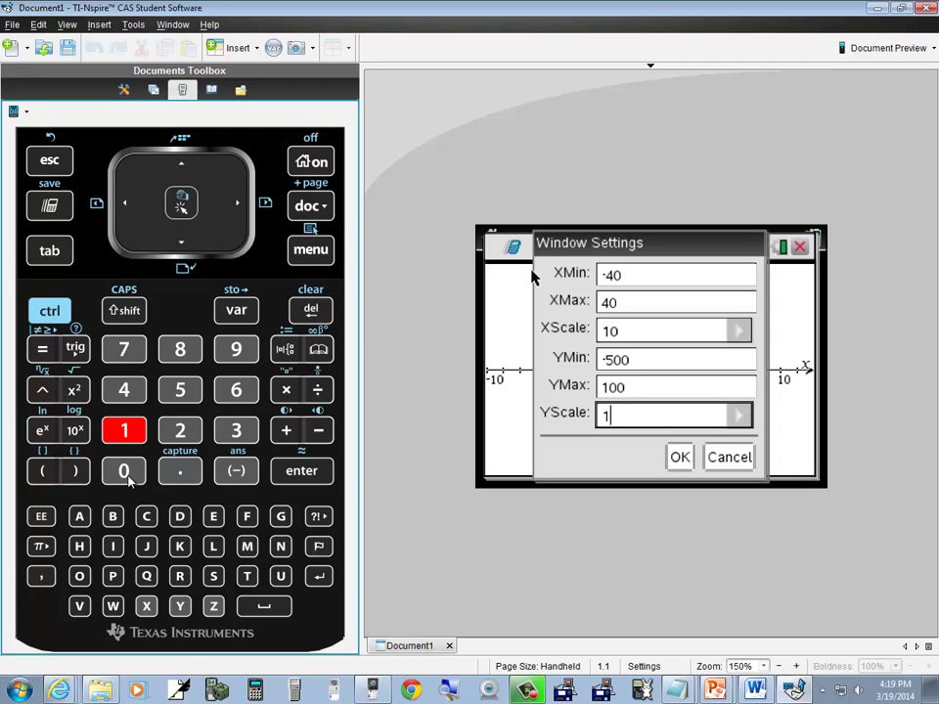
{"action": "left_click", "coordinate": [128, 473]}
{"action": "type", "text": "00"}
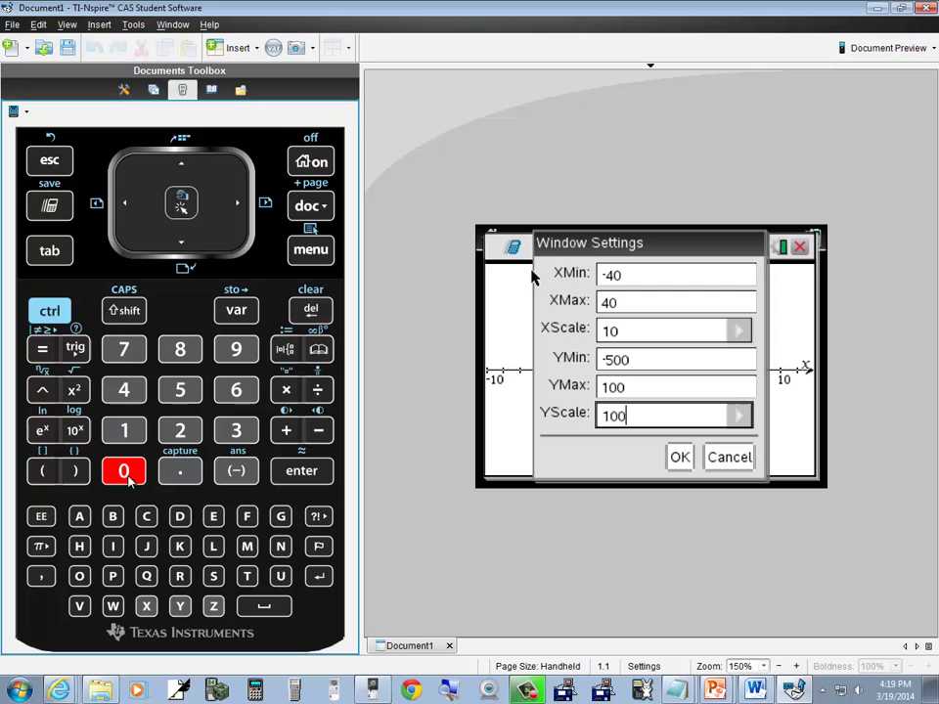
{"action": "left_click", "coordinate": [182, 244]}
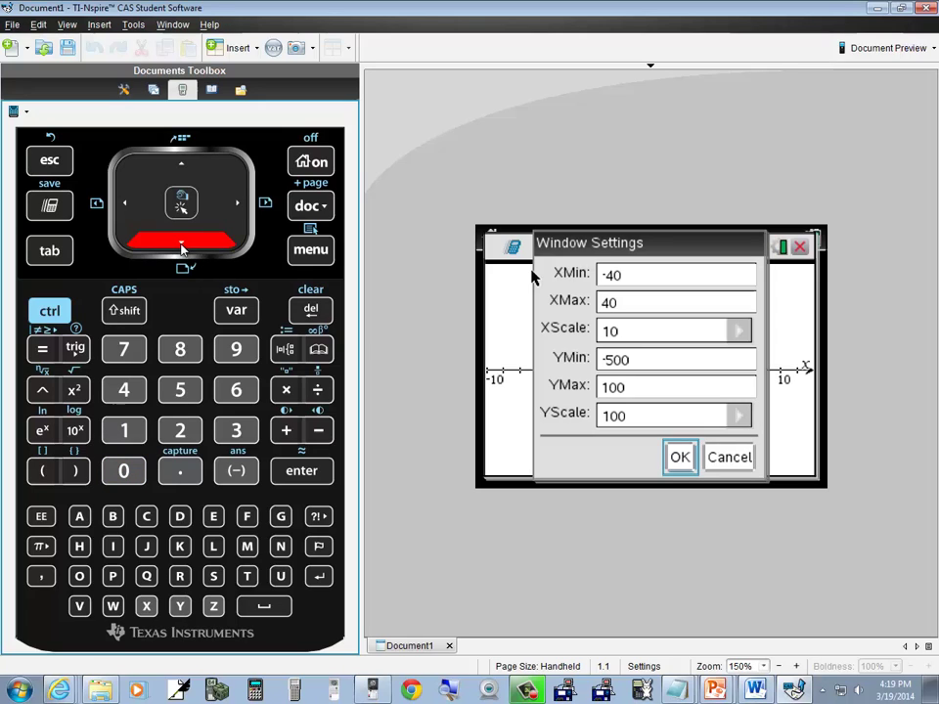
Step: Confirm the window settings so the full x² − 400 parabola shows on x −40 to 40
{"action": "left_click", "coordinate": [312, 475]}
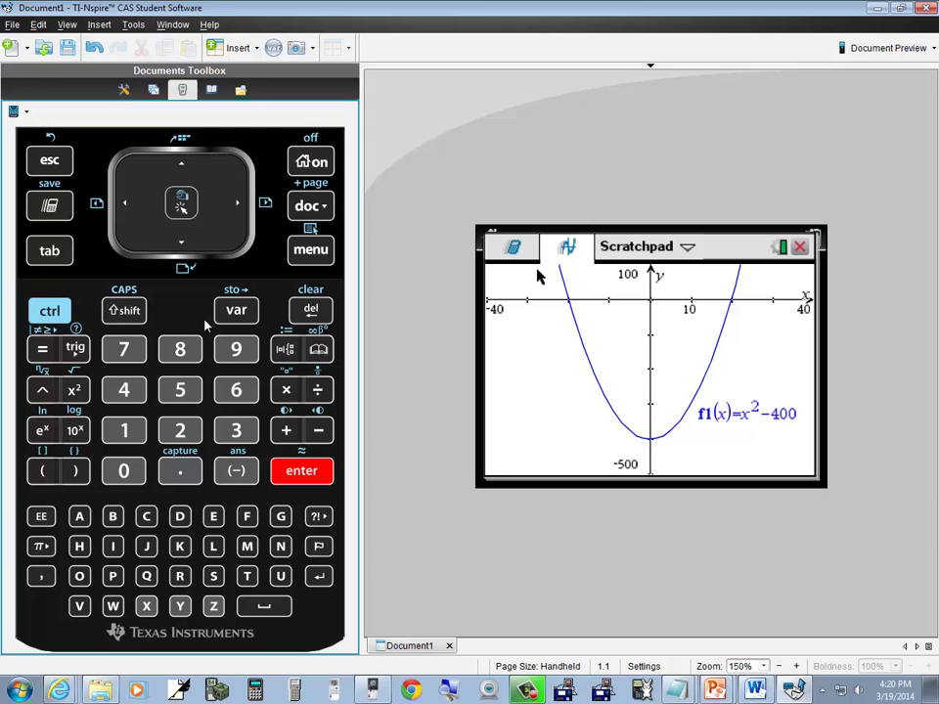
{"action": "left_click", "coordinate": [310, 250]}
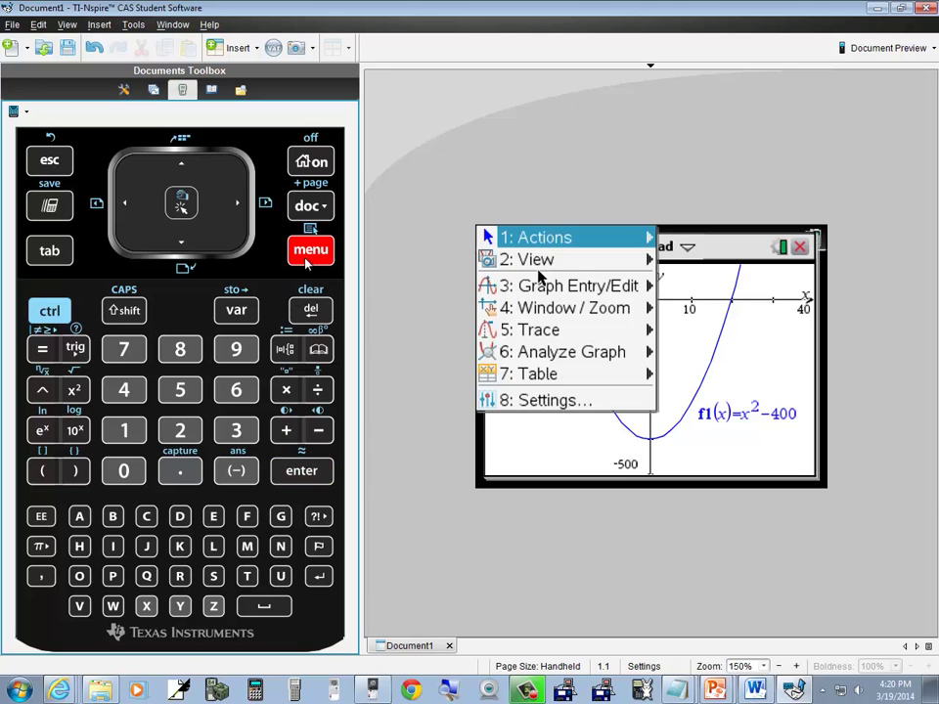
{"action": "left_click", "coordinate": [130, 390]}
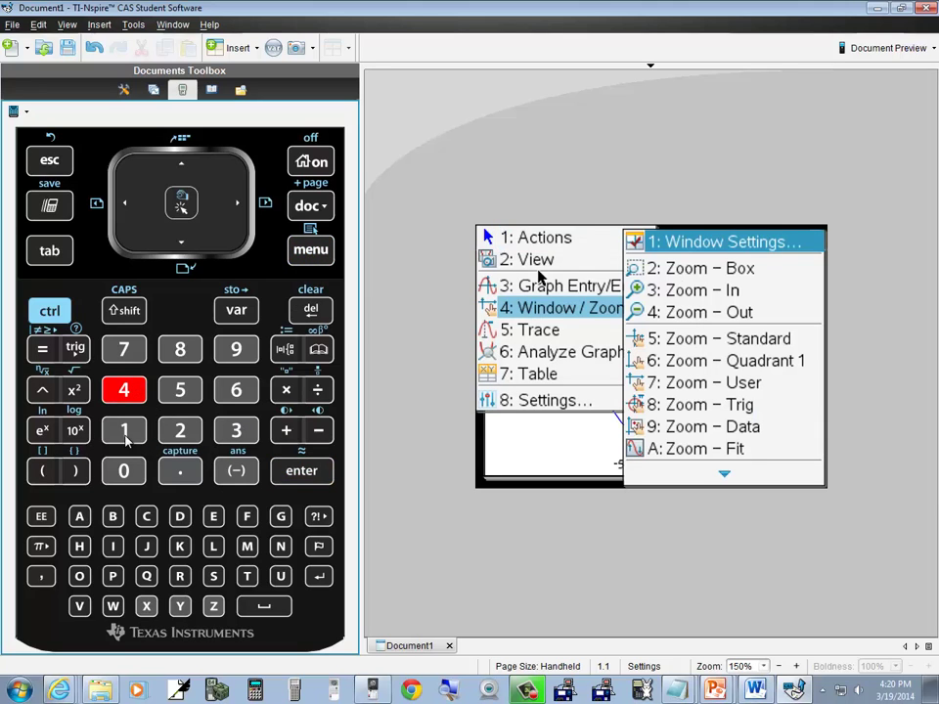
{"action": "left_click", "coordinate": [124, 432]}
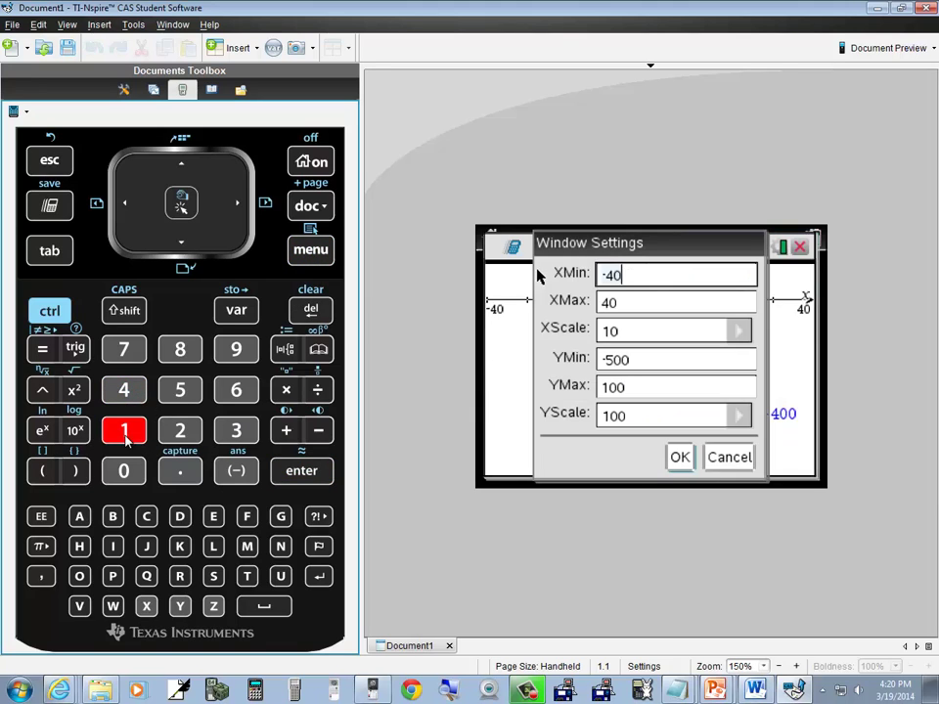
{"action": "left_click", "coordinate": [314, 312]}
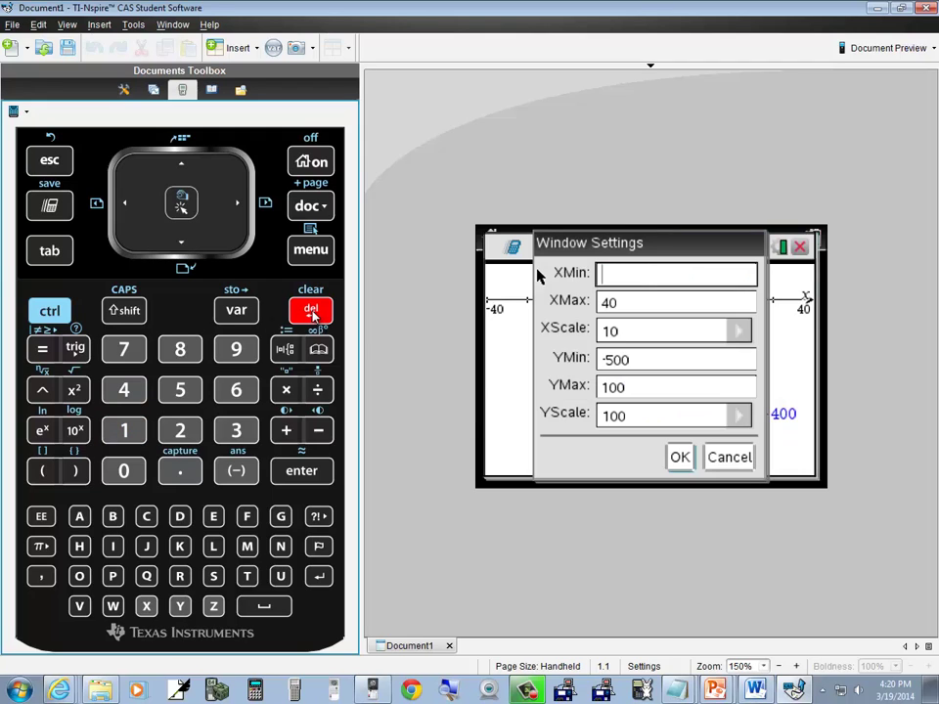
{"action": "left_click", "coordinate": [185, 394]}
{"action": "left_click", "coordinate": [137, 472]}
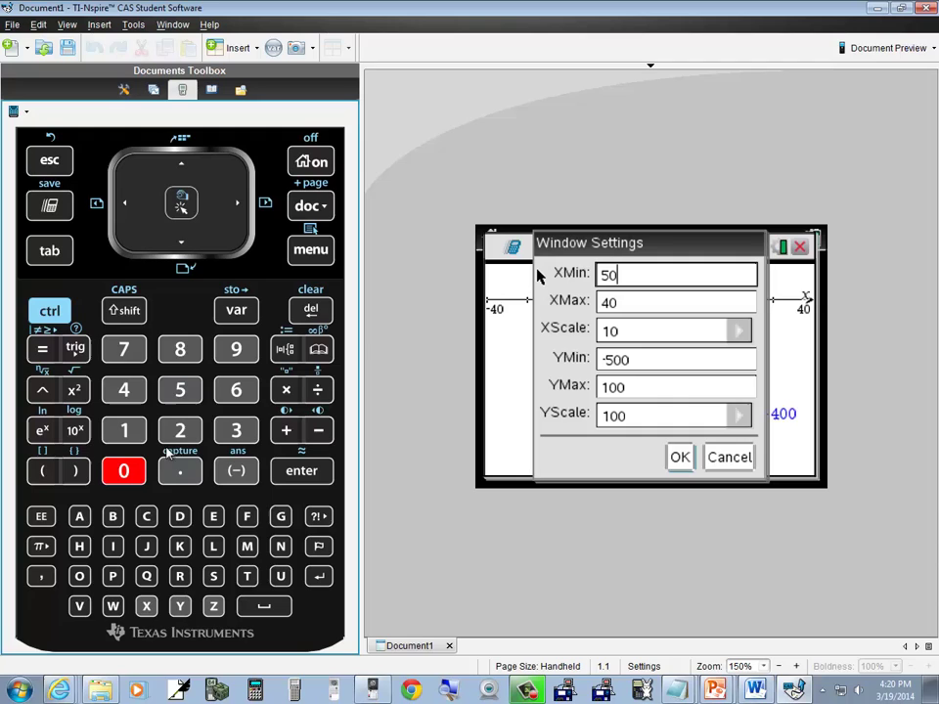
{"action": "left_click", "coordinate": [183, 243]}
{"action": "left_click", "coordinate": [182, 244]}
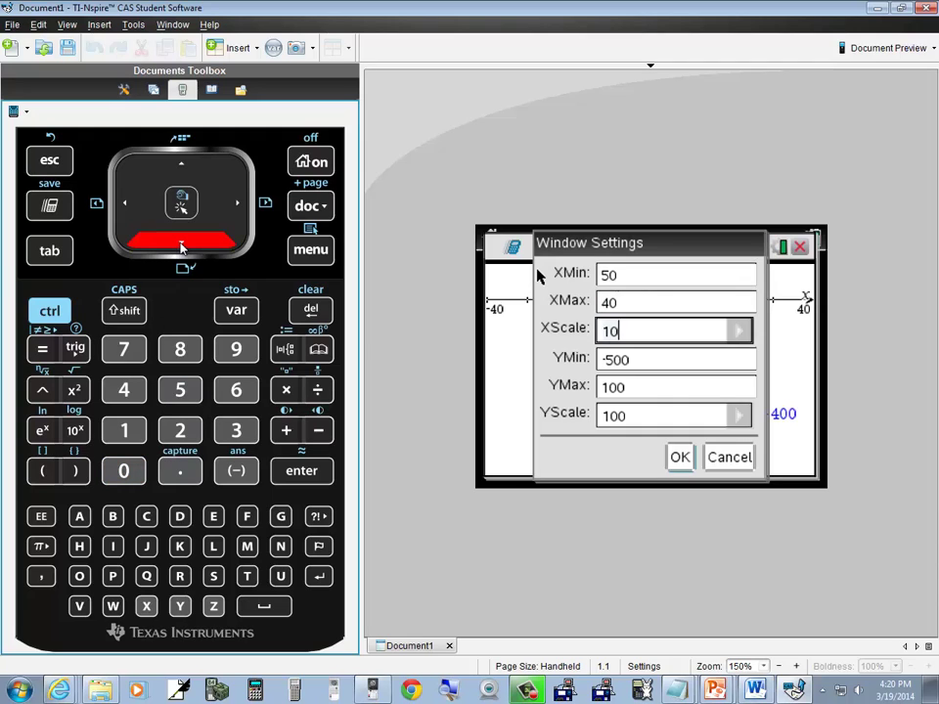
{"action": "left_click", "coordinate": [181, 245]}
{"action": "left_click", "coordinate": [182, 245]}
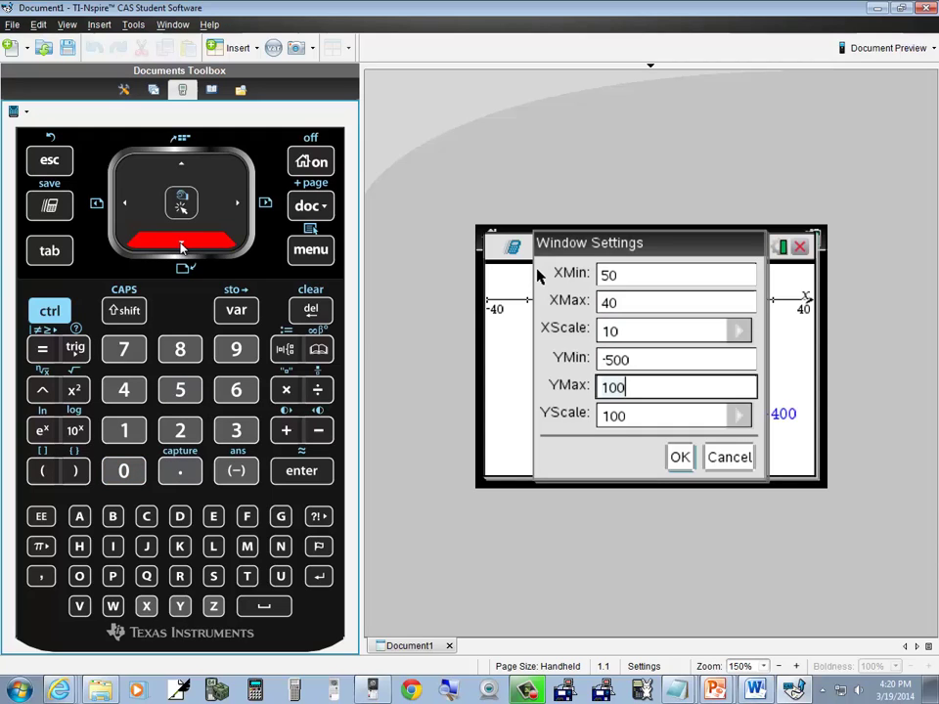
{"action": "left_click", "coordinate": [182, 244]}
{"action": "left_click", "coordinate": [182, 244]}
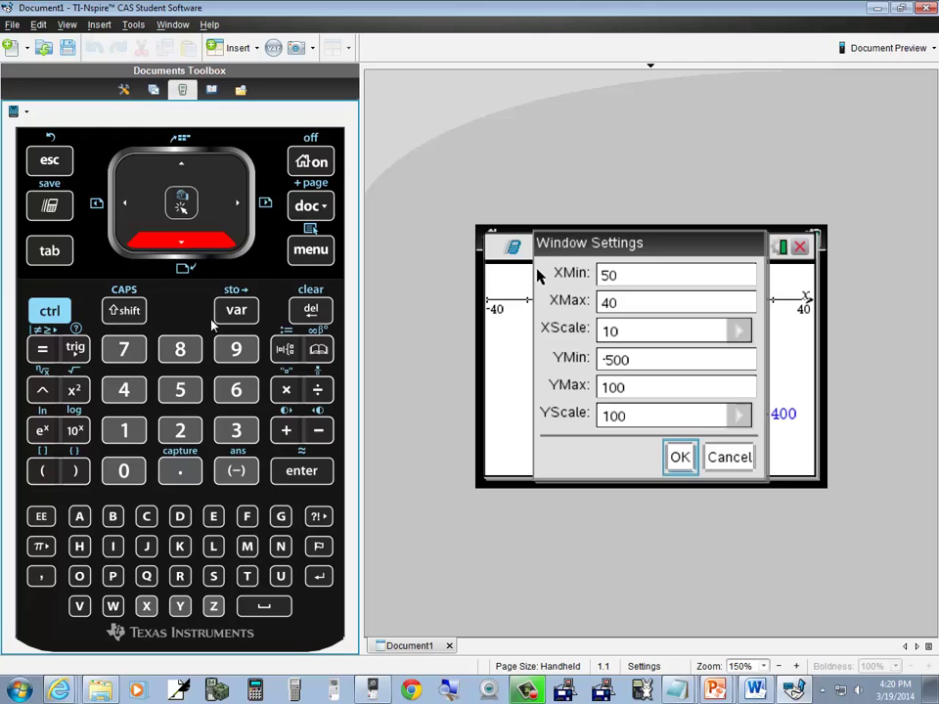
{"action": "left_click", "coordinate": [300, 474]}
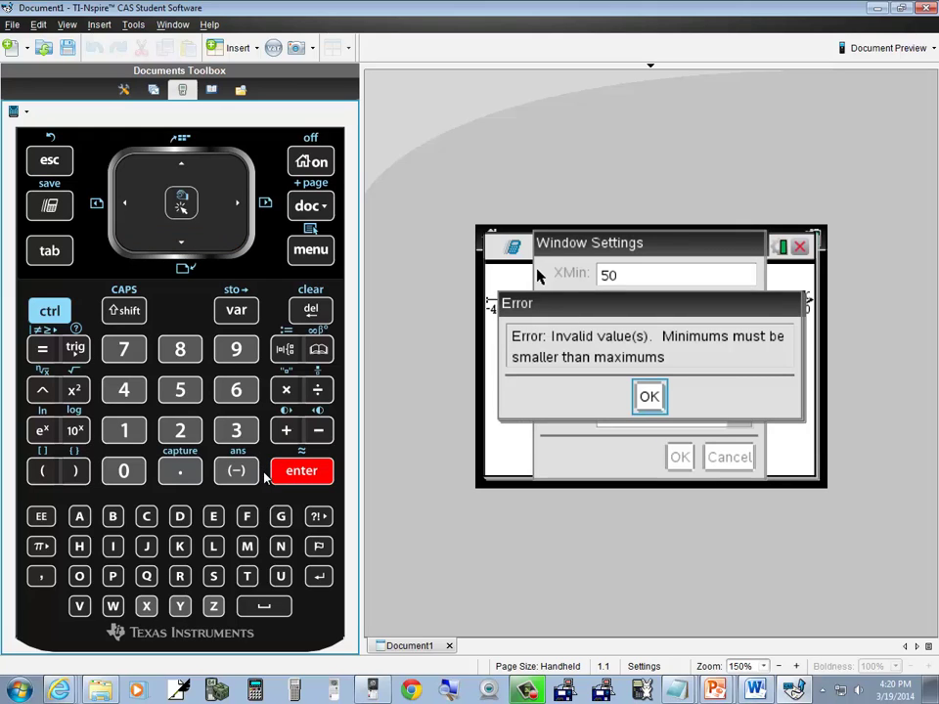
{"action": "left_click", "coordinate": [299, 474]}
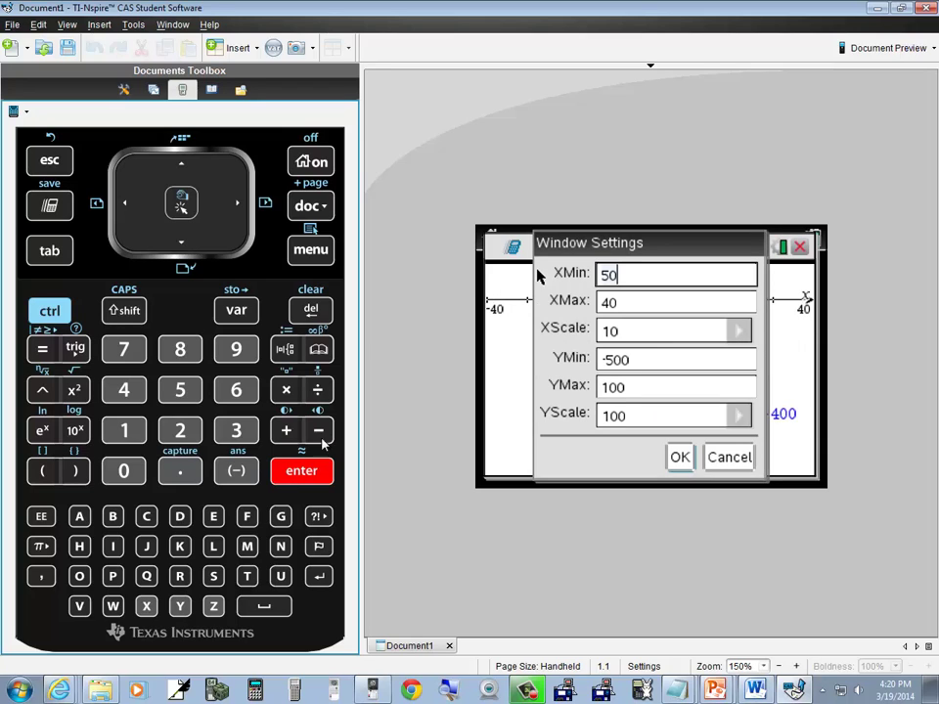
{"action": "double_click", "coordinate": [311, 311]}
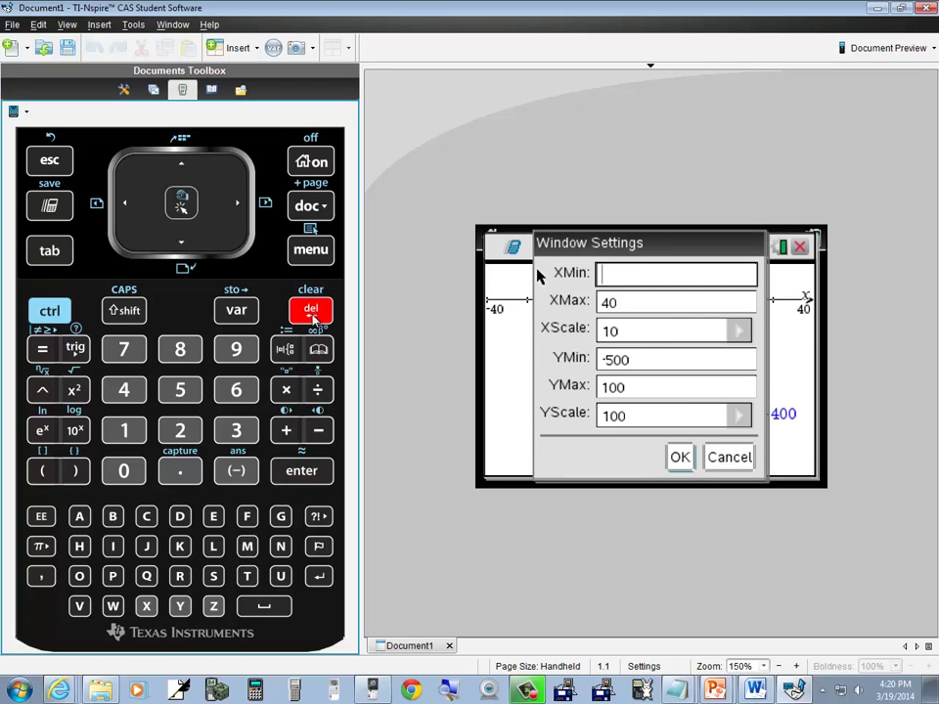
{"action": "left_click", "coordinate": [236, 470]}
{"action": "left_click", "coordinate": [125, 390]}
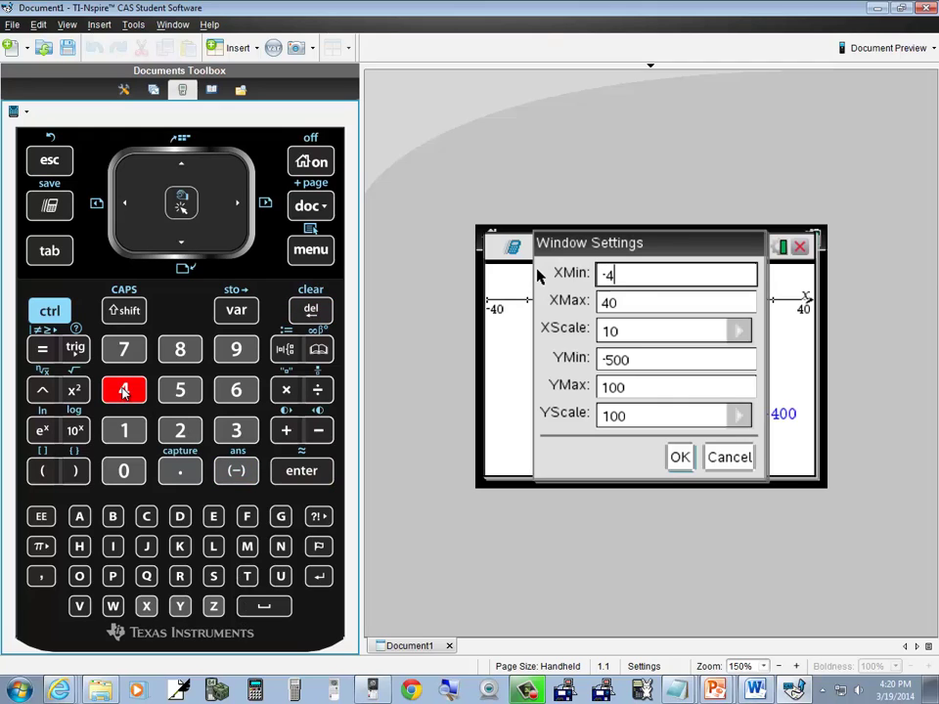
{"action": "left_click", "coordinate": [123, 470]}
{"action": "left_click", "coordinate": [296, 475]}
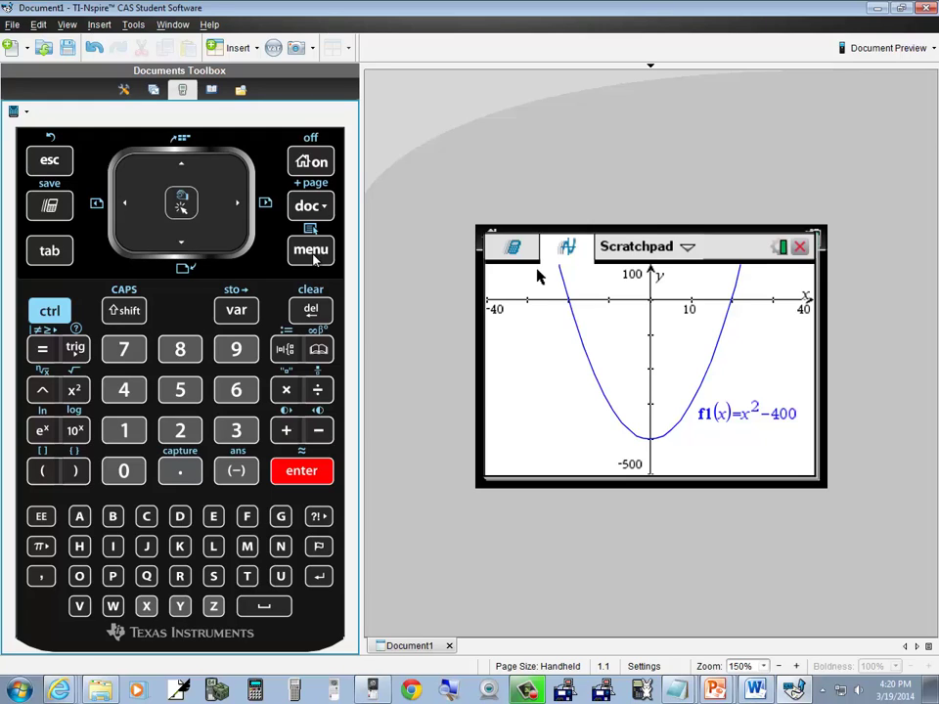
Step: Zoom Standard again to return the view to x −10 to 10, with x² − 400 offscreen
{"action": "left_click", "coordinate": [313, 257]}
{"action": "left_click", "coordinate": [123, 390]}
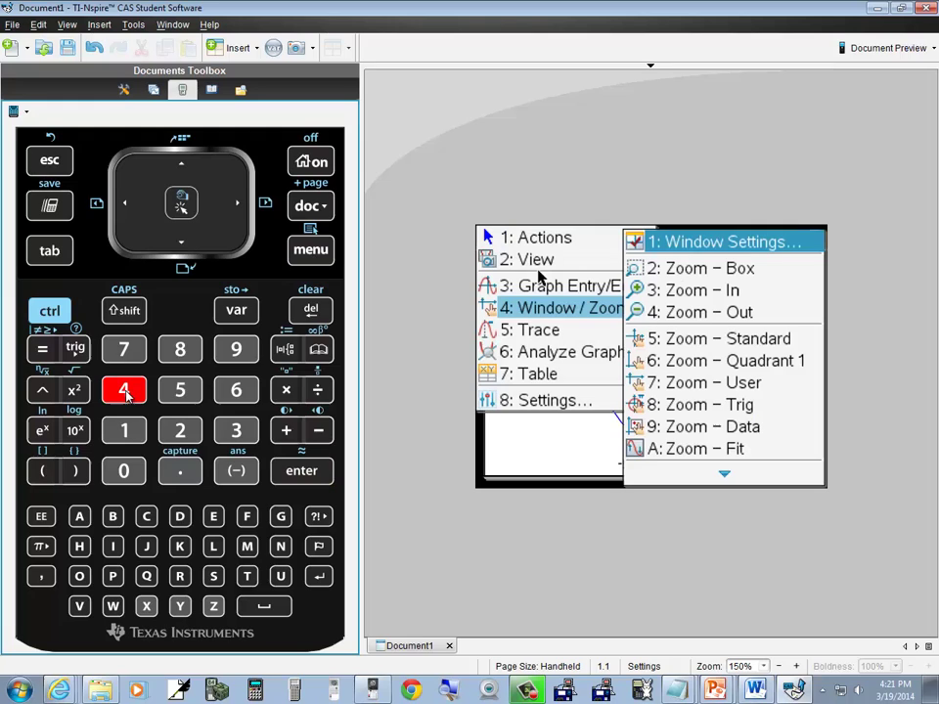
{"action": "left_click", "coordinate": [186, 394]}
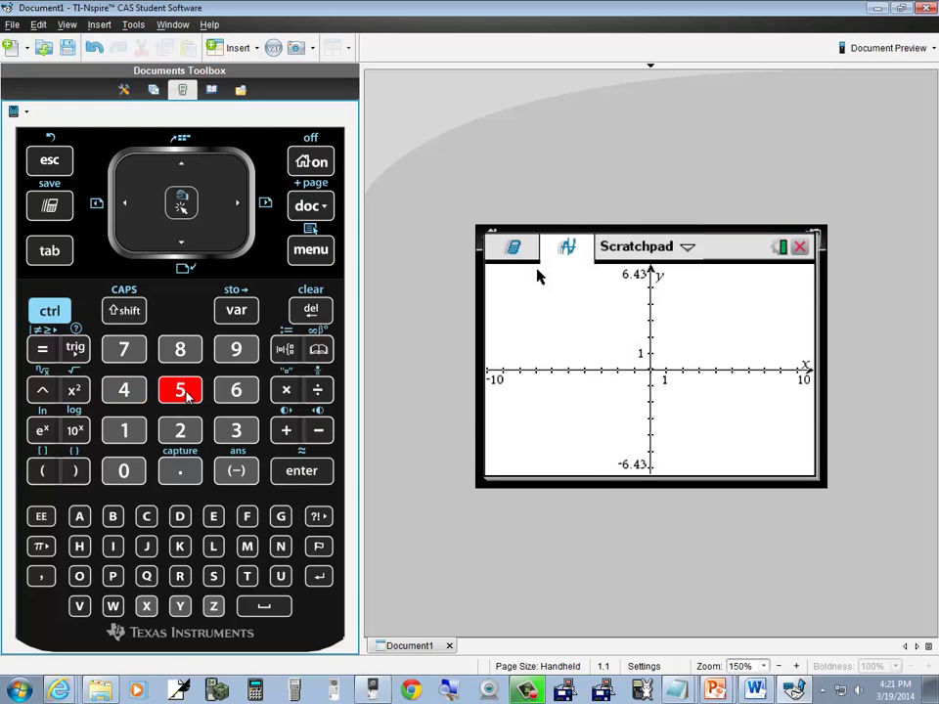